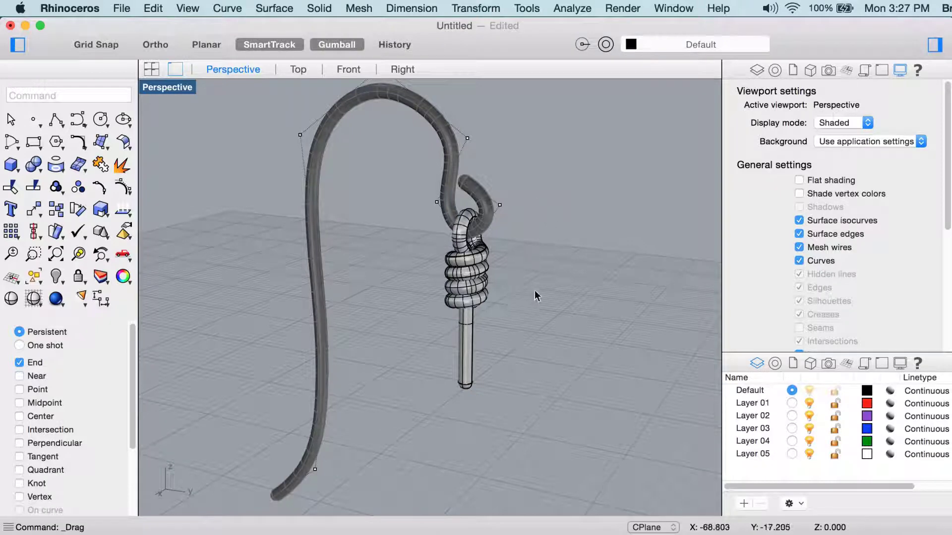
# - Switch to the Top view and zoom extents (ZEA) so the whole hook is framed from above
pyautogui.moveTo(512, 314); pyautogui.dragTo(555, 327, button='right')
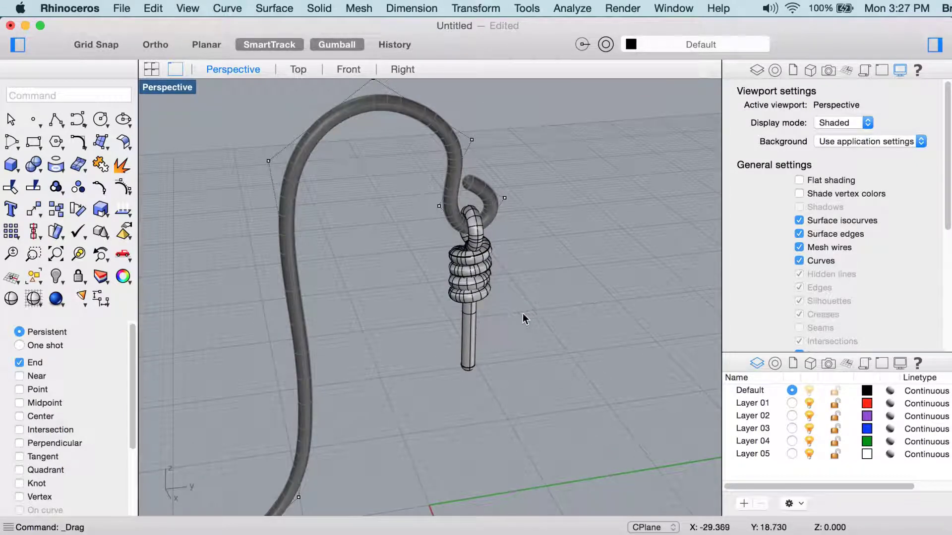
pyautogui.click(298, 70)
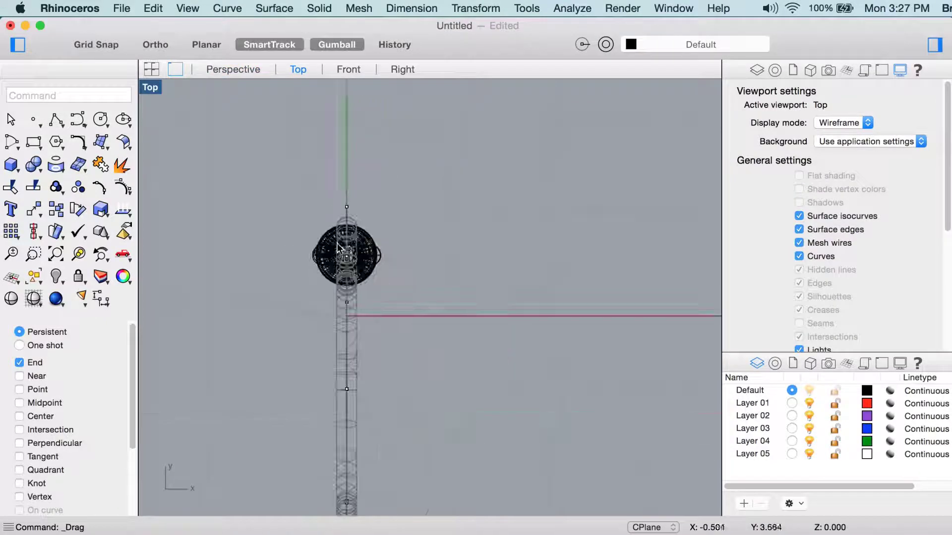
pyautogui.scroll(5, 385, 276)
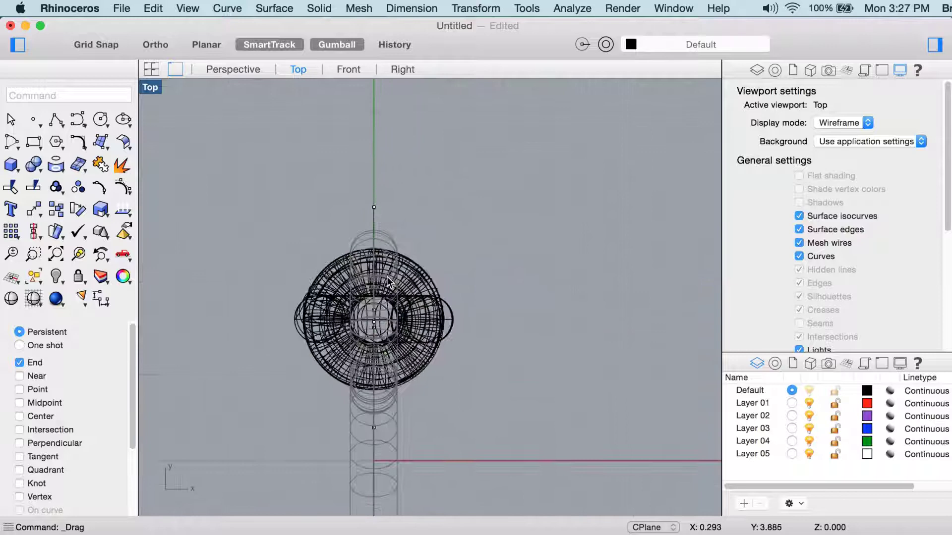
pyautogui.scroll(2, 441, 231)
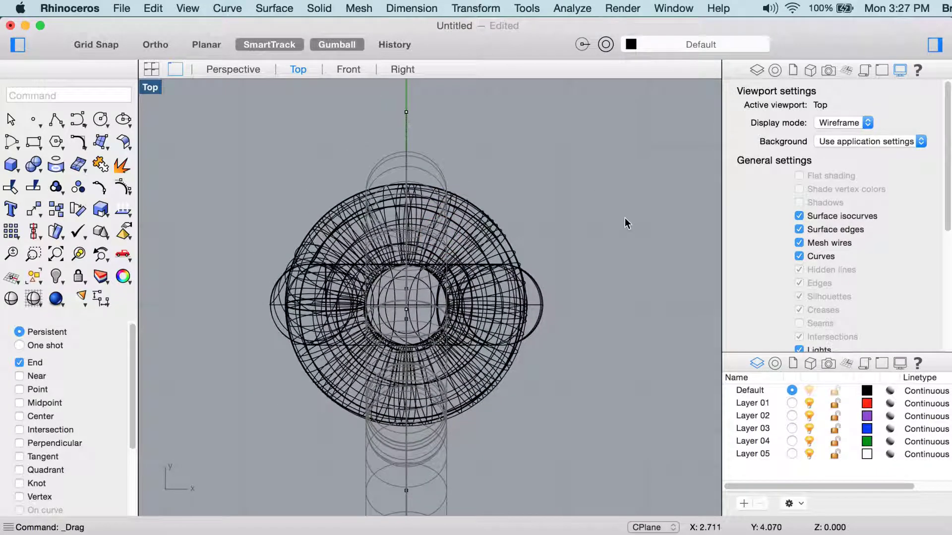
pyautogui.write('zea')
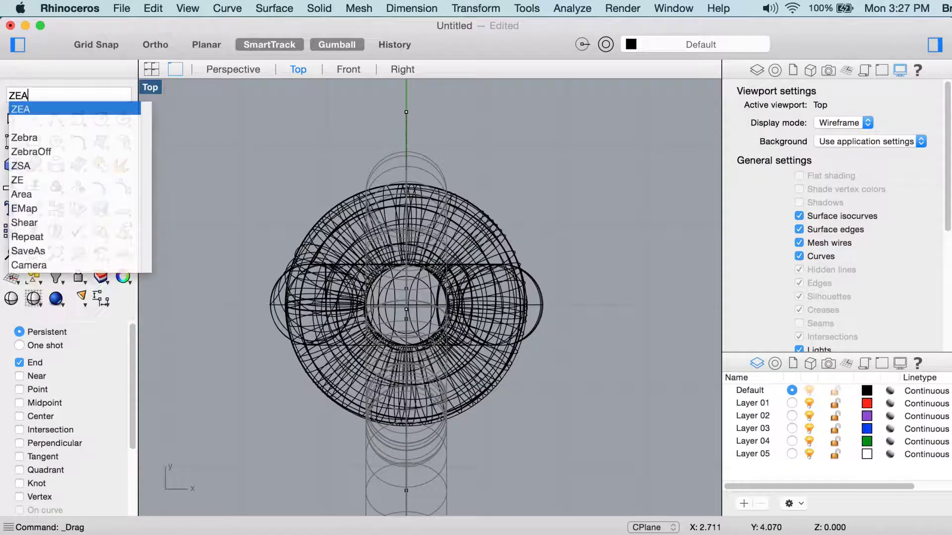
pyautogui.press('Return')
pyautogui.moveTo(462, 168); pyautogui.dragTo(455, 342, button='right')
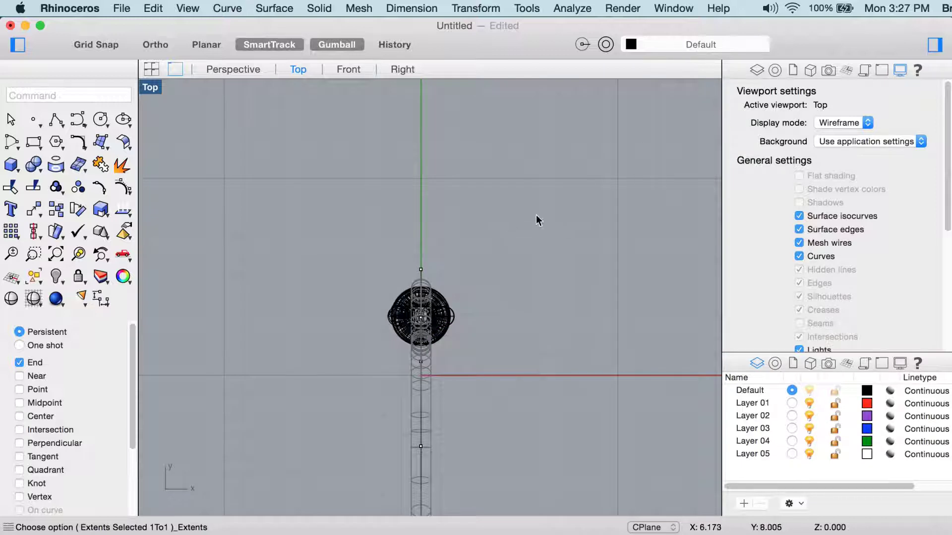
pyautogui.moveTo(482, 213); pyautogui.dragTo(418, 251, button='right')
pyautogui.scroll(-3, 469, 243)
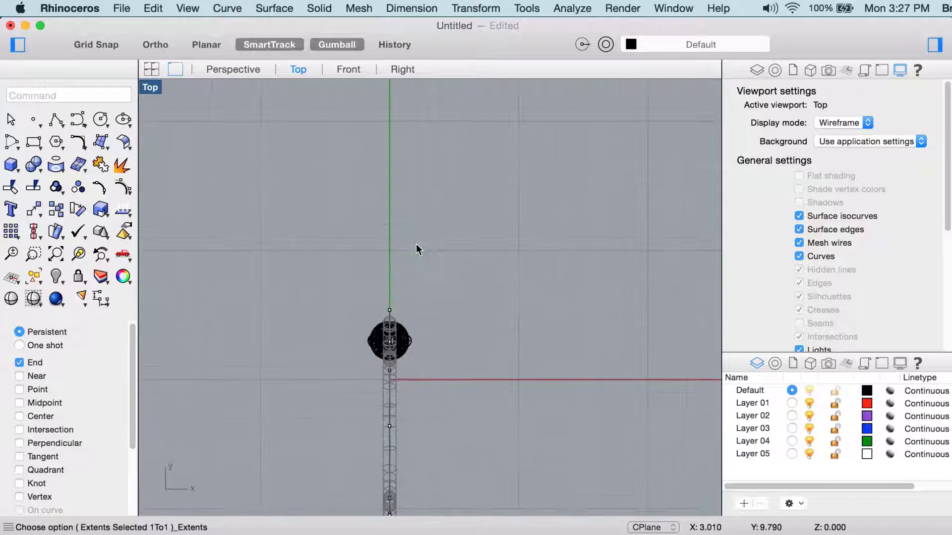
# - With grid snap on, draw a 0.5-radius circle centred on the Y axis above the hook
pyautogui.click(100, 124)
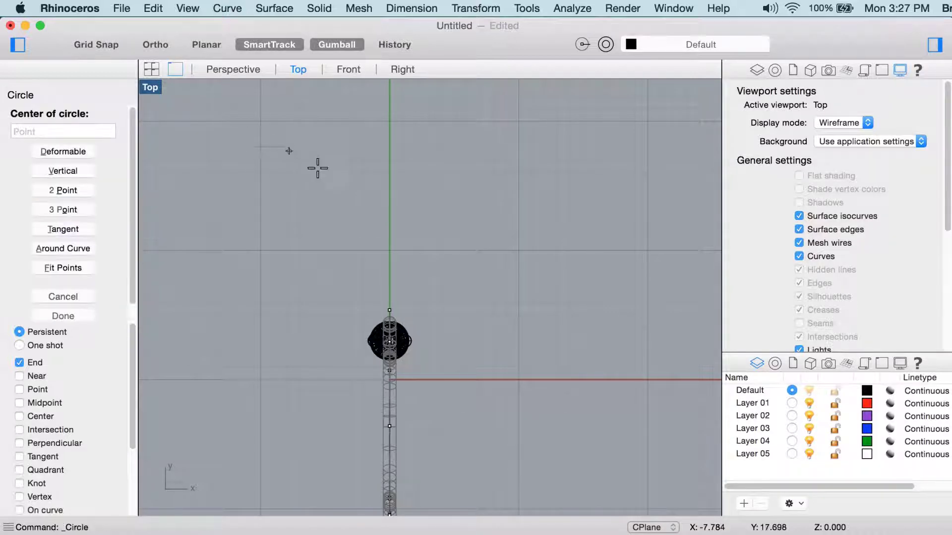
pyautogui.click(114, 46)
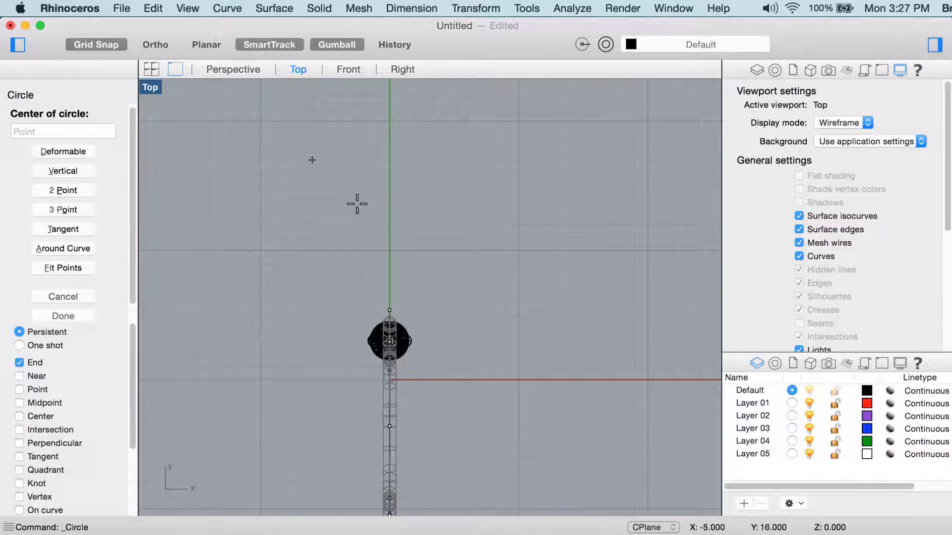
pyautogui.click(388, 237)
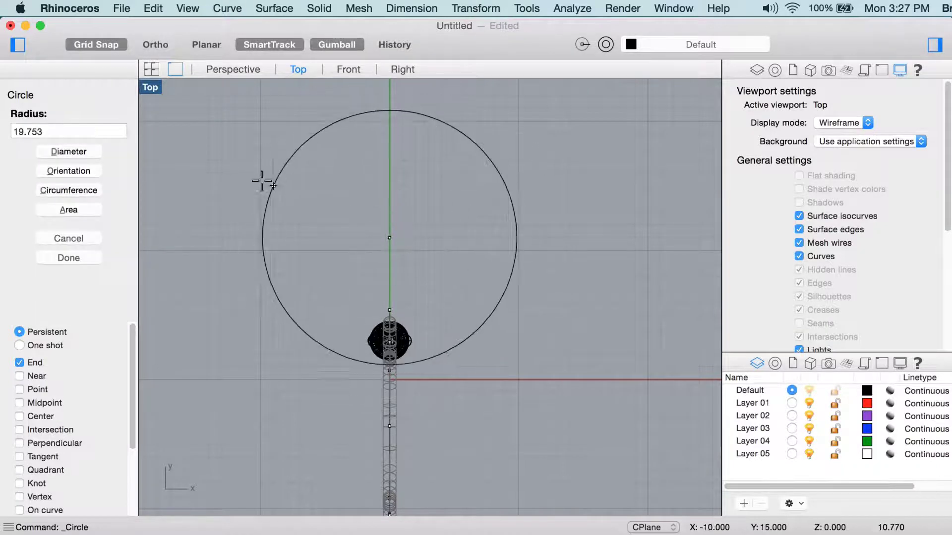
pyautogui.write('.')
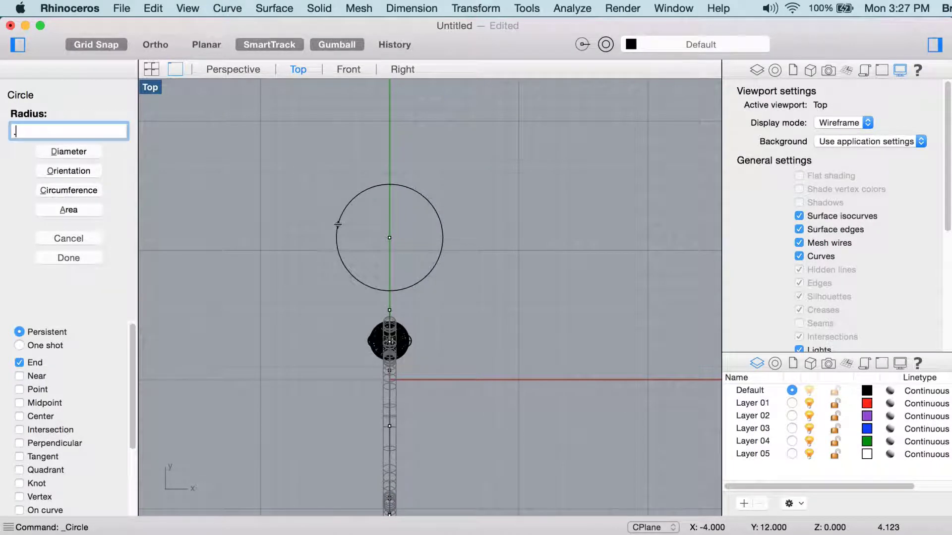
pyautogui.write('5')
pyautogui.press('Return')
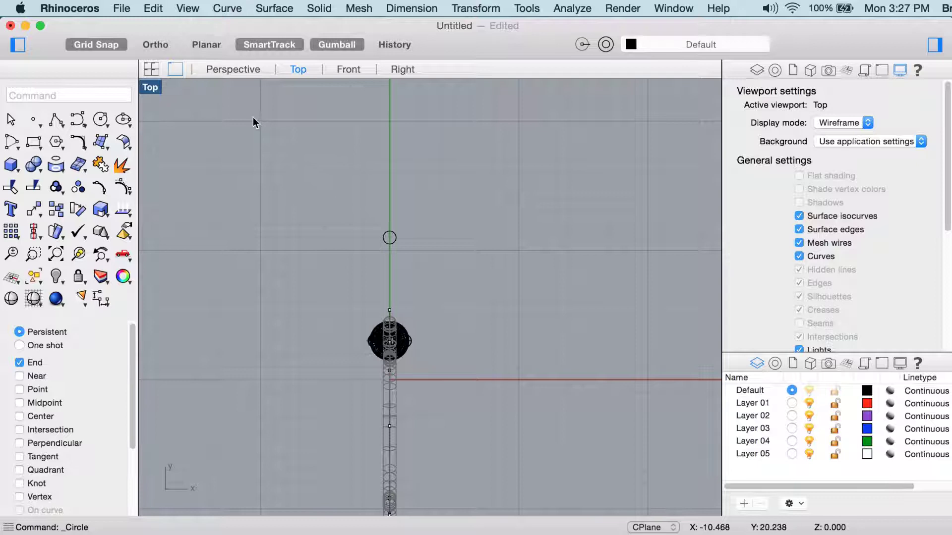
# - Start a control-point curve below the circle and trace the teardrop's left side upward
pyautogui.click(80, 121)
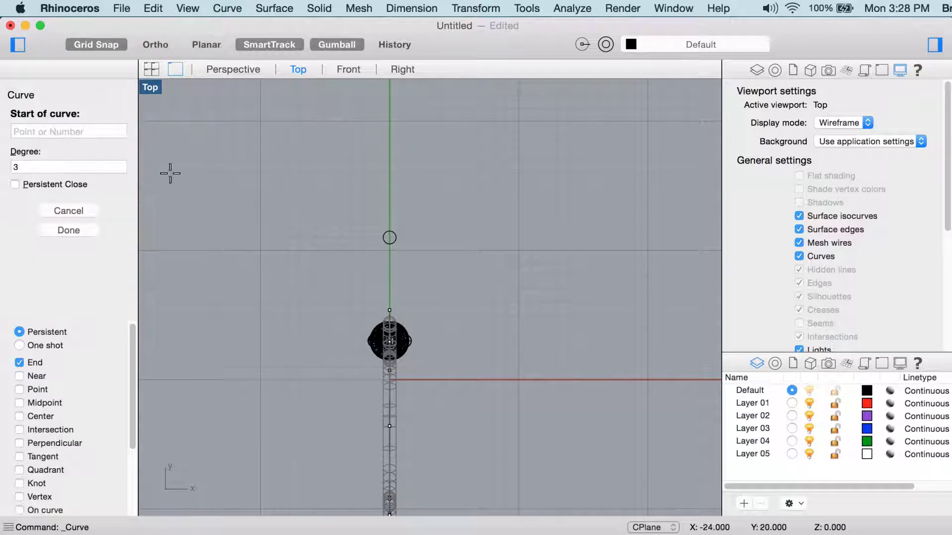
pyautogui.click(388, 265)
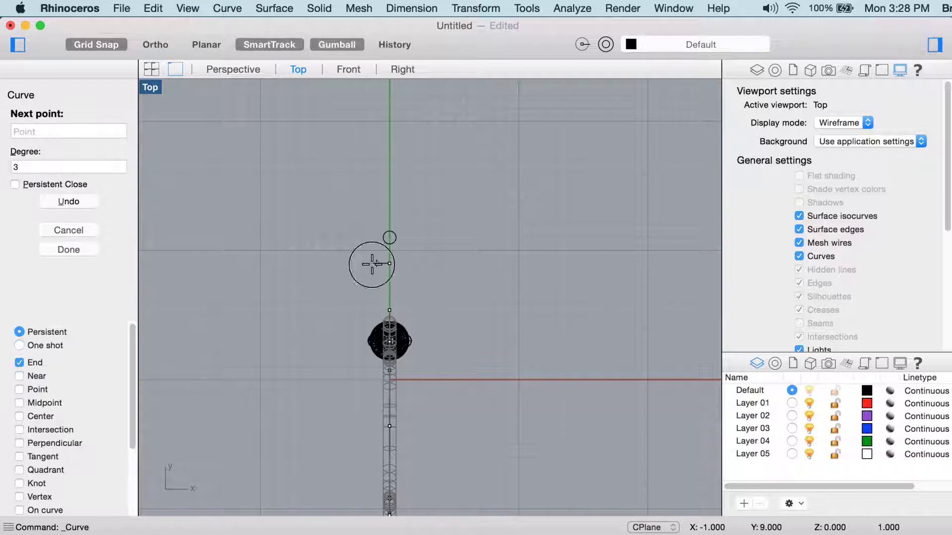
pyautogui.click(377, 263)
pyautogui.click(364, 238)
pyautogui.click(375, 185)
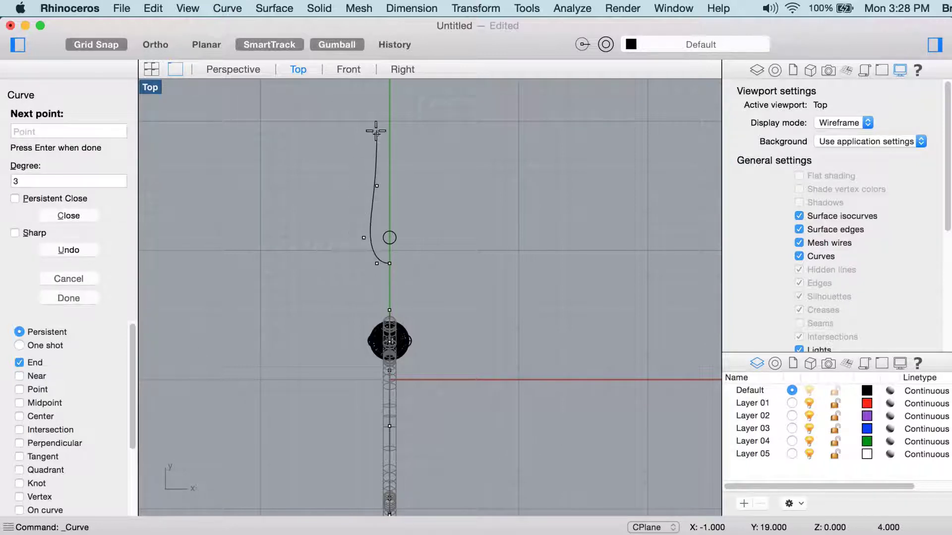
pyautogui.moveTo(374, 128); pyautogui.dragTo(362, 242, button='right')
pyautogui.click(361, 239)
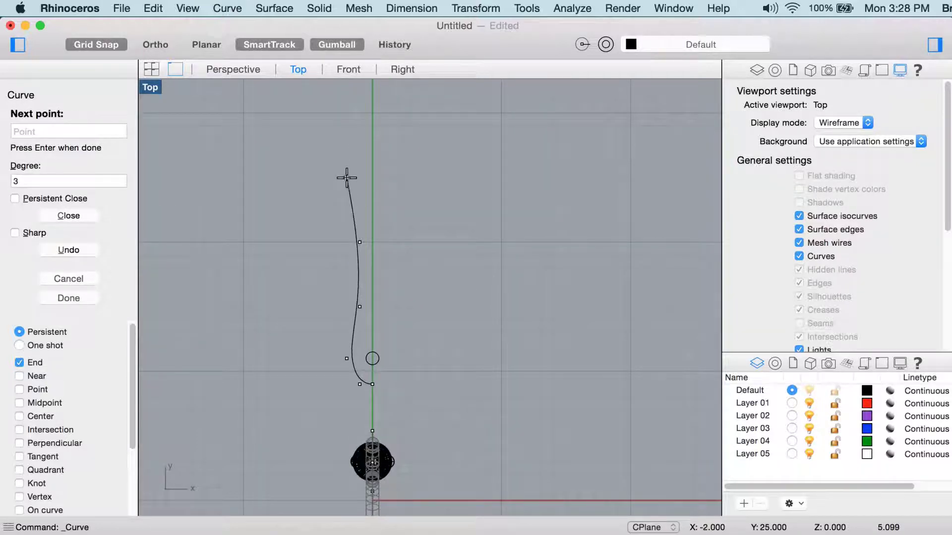
pyautogui.click(347, 177)
pyautogui.moveTo(314, 117); pyautogui.dragTo(335, 266, button='right')
pyautogui.click(354, 240)
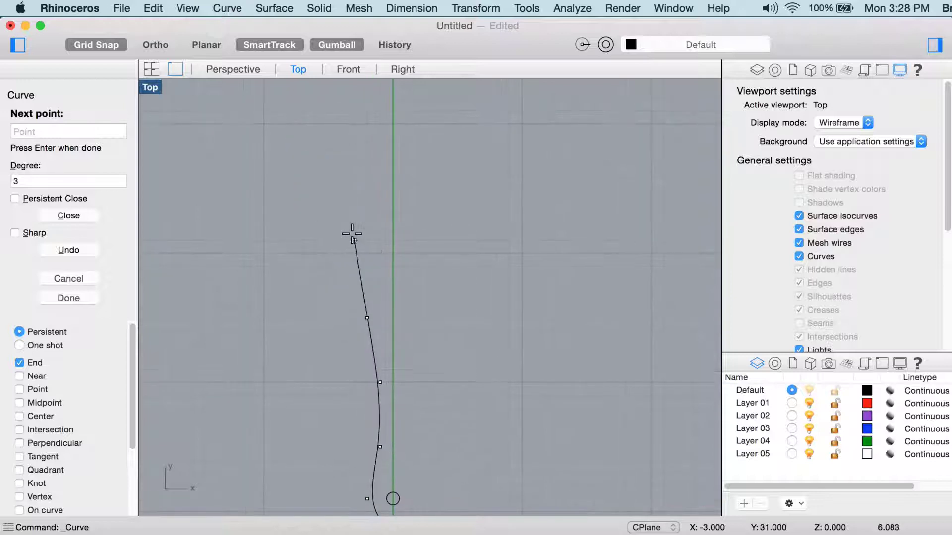
pyautogui.click(328, 188)
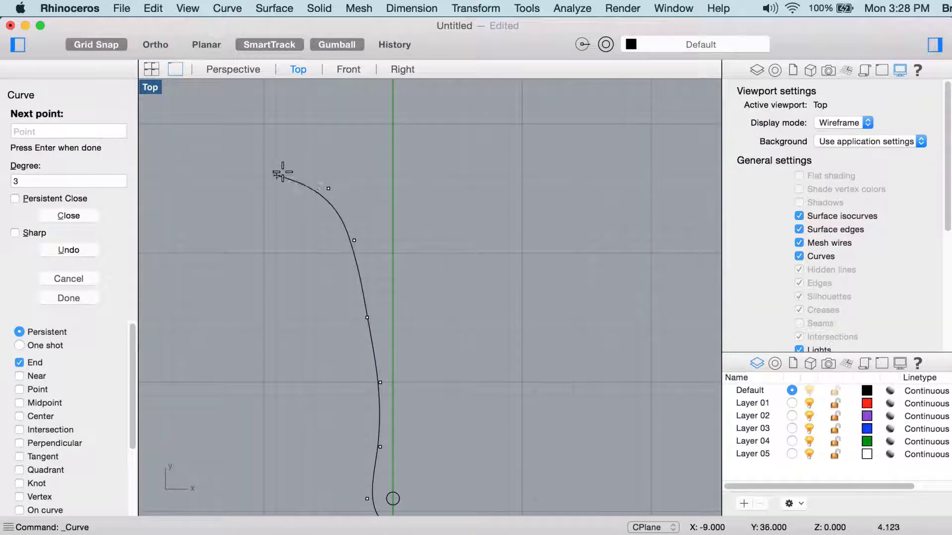
# - With grid snap off, shape the rounded upper tip and run the curve down the right side
pyautogui.click(96, 44)
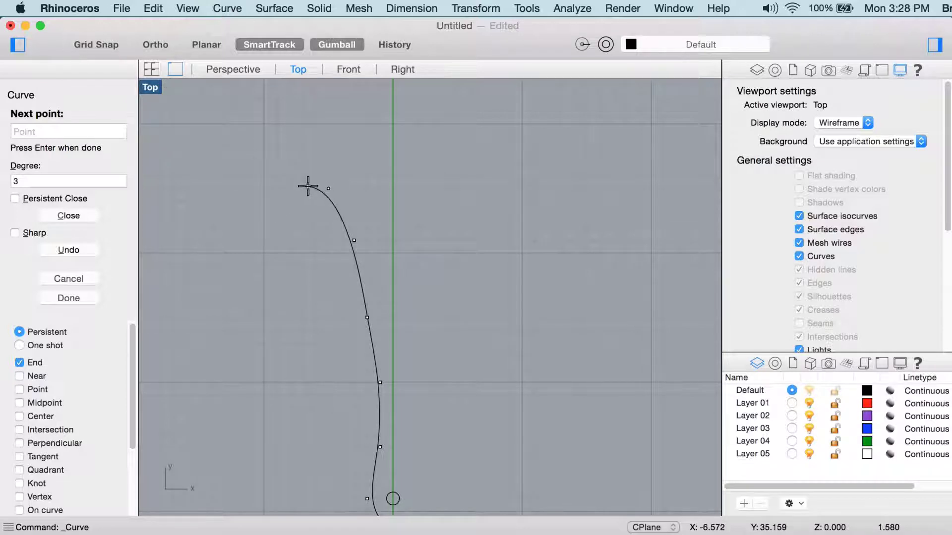
pyautogui.click(308, 185)
pyautogui.click(303, 170)
pyautogui.click(316, 153)
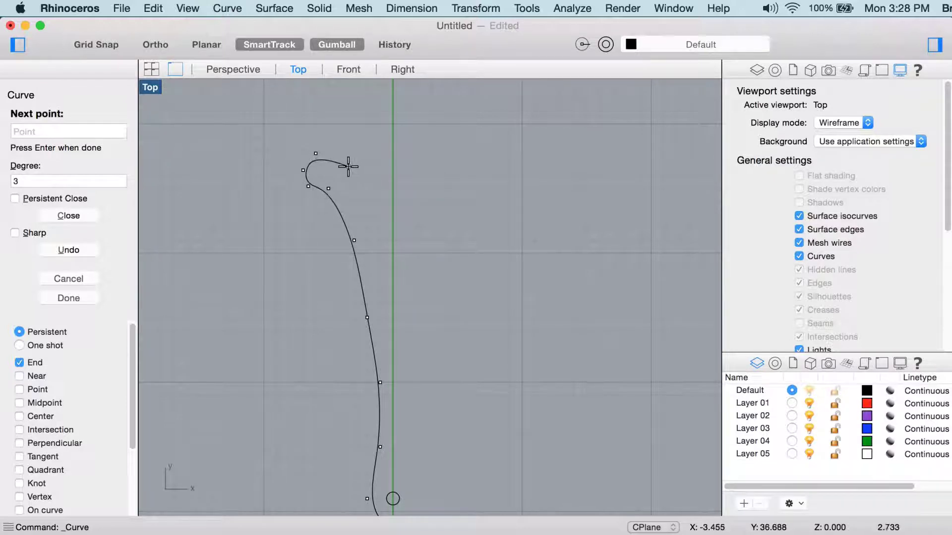
pyautogui.click(349, 167)
pyautogui.click(342, 188)
pyautogui.click(356, 223)
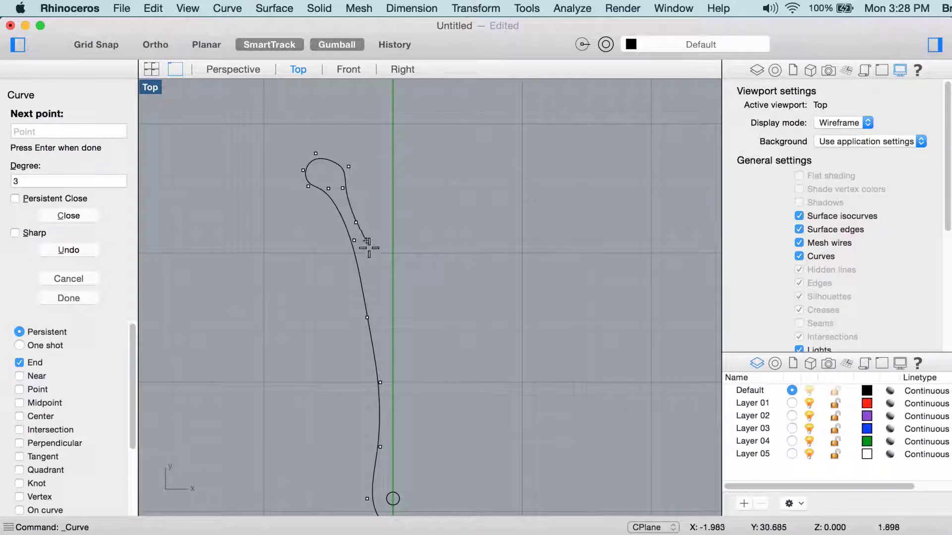
pyautogui.click(387, 307)
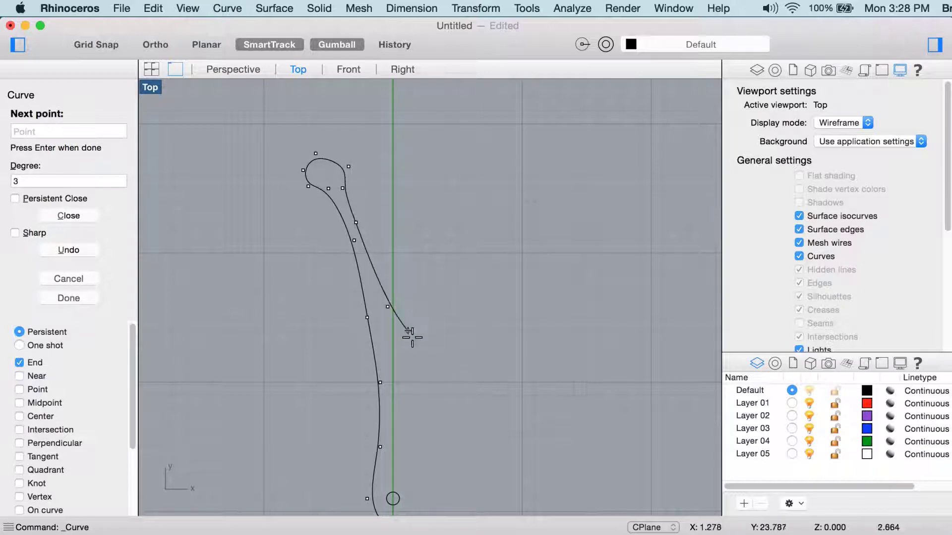
pyautogui.click(420, 385)
pyautogui.click(414, 441)
# - With grid snap back on, round the right side into the base and close the outline
pyautogui.moveTo(427, 459); pyautogui.dragTo(424, 283, button='right')
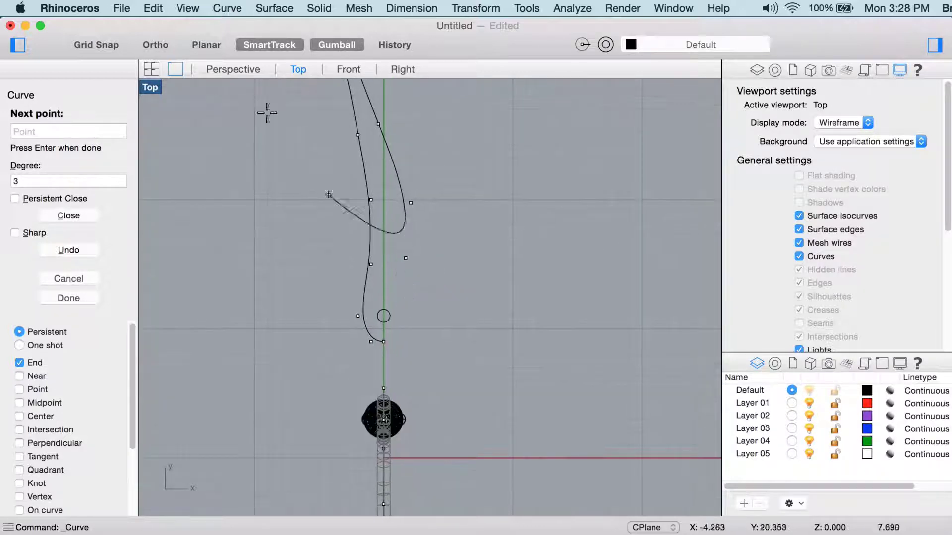
pyautogui.click(96, 44)
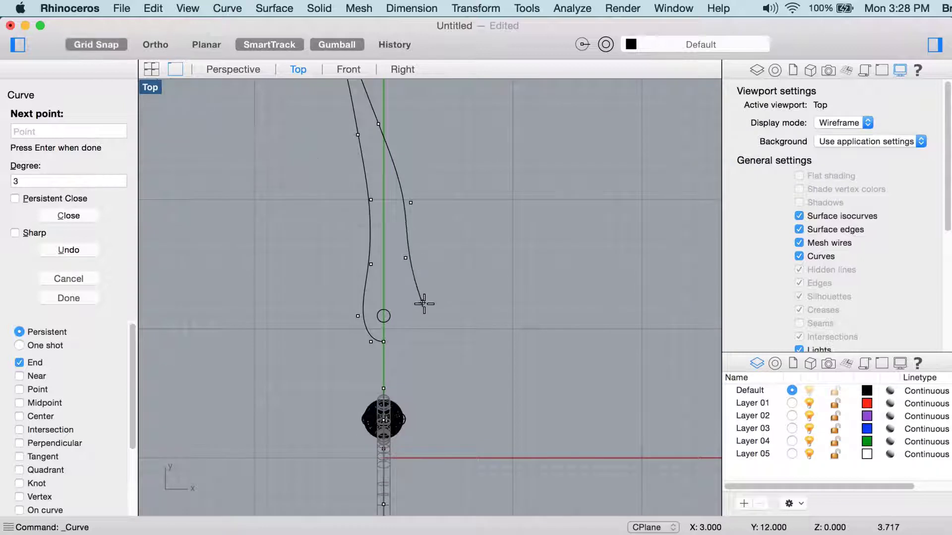
pyautogui.click(422, 303)
pyautogui.click(409, 341)
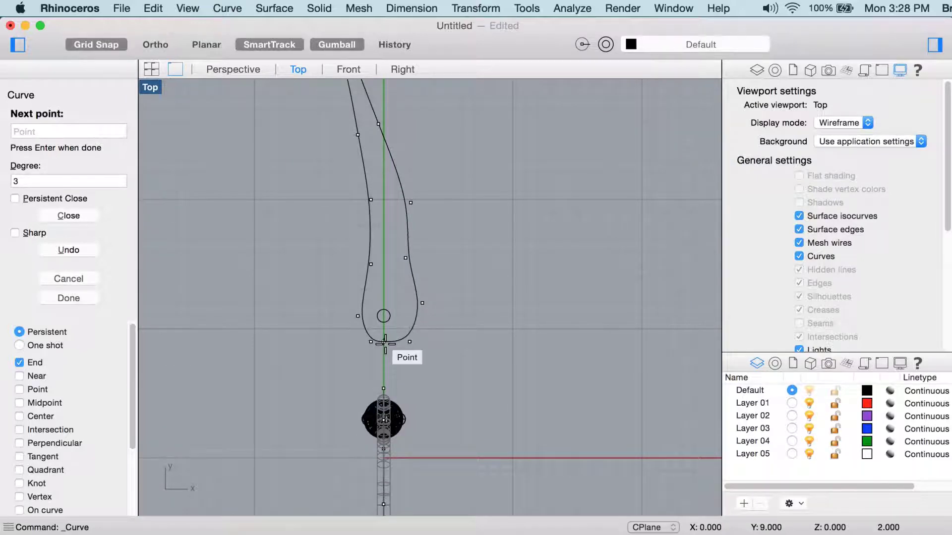
pyautogui.click(385, 343)
pyautogui.moveTo(432, 324); pyautogui.dragTo(453, 394, button='right')
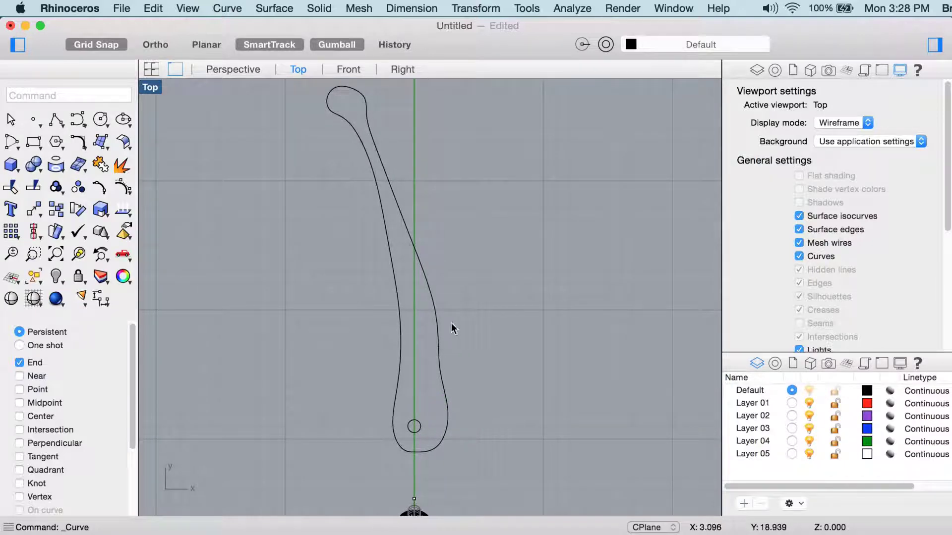
# - Show the outline's control points (F10) and pull the tip point up and to the left
pyautogui.click(398, 212)
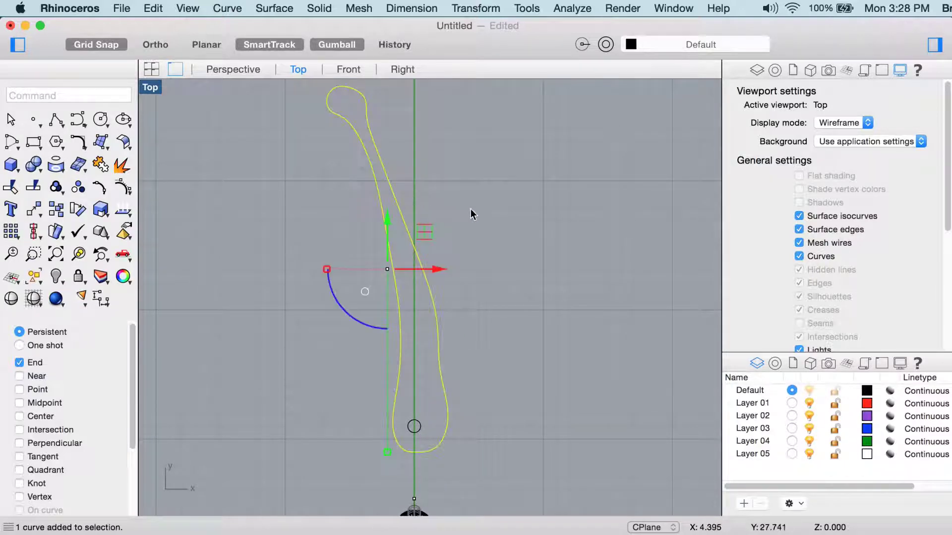
pyautogui.moveTo(472, 207); pyautogui.dragTo(474, 226, button='right')
pyautogui.press('F10')
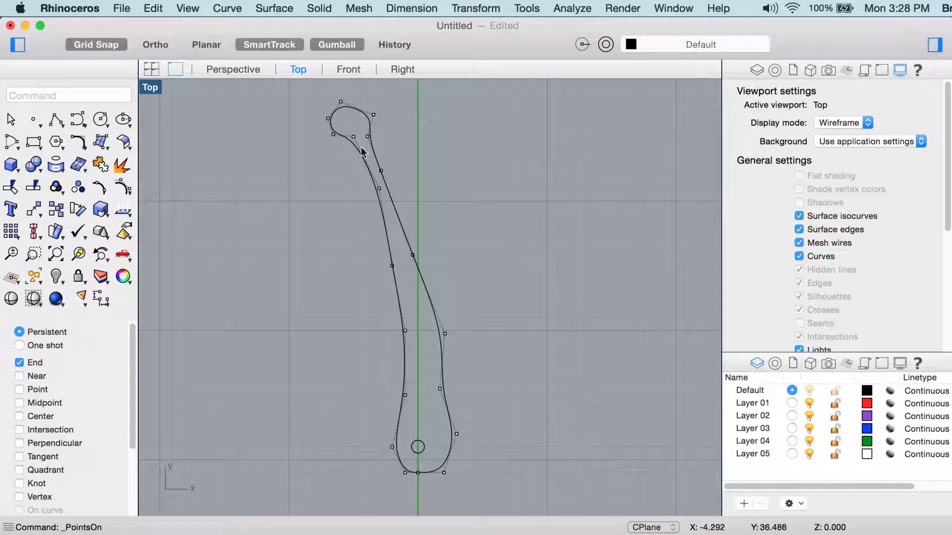
pyautogui.click(96, 44)
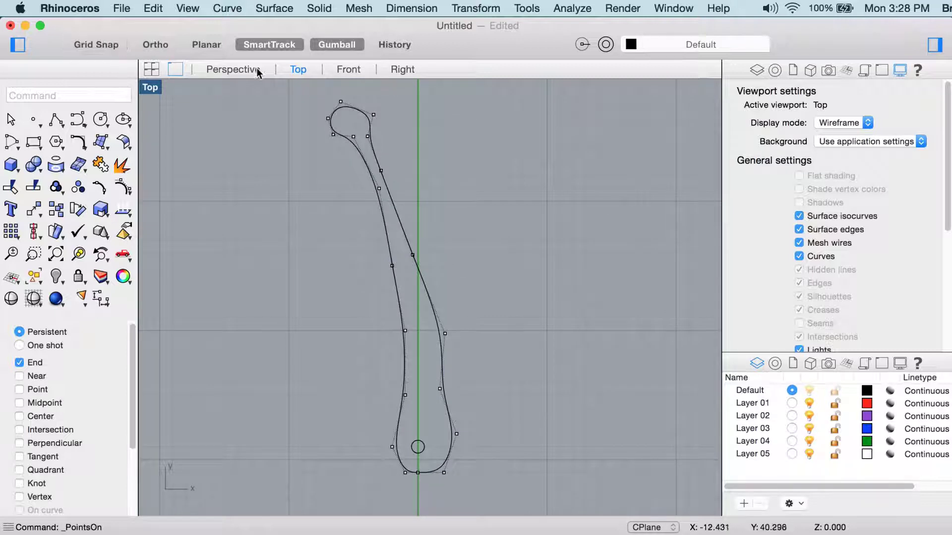
pyautogui.click(373, 115)
pyautogui.moveTo(403, 94)
pyautogui.mouseDown()
pyautogui.moveTo(401, 84)
pyautogui.moveTo(404, 93)
pyautogui.mouseUp()
pyautogui.hscroll(3, 455, 178)
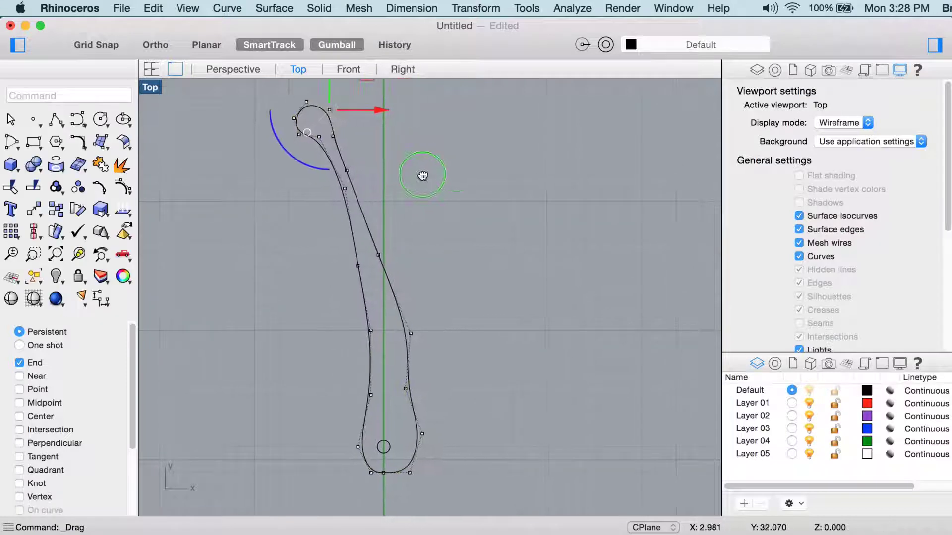
# - Move several mid-curve control points to reshape the outline's sides
pyautogui.click(377, 245)
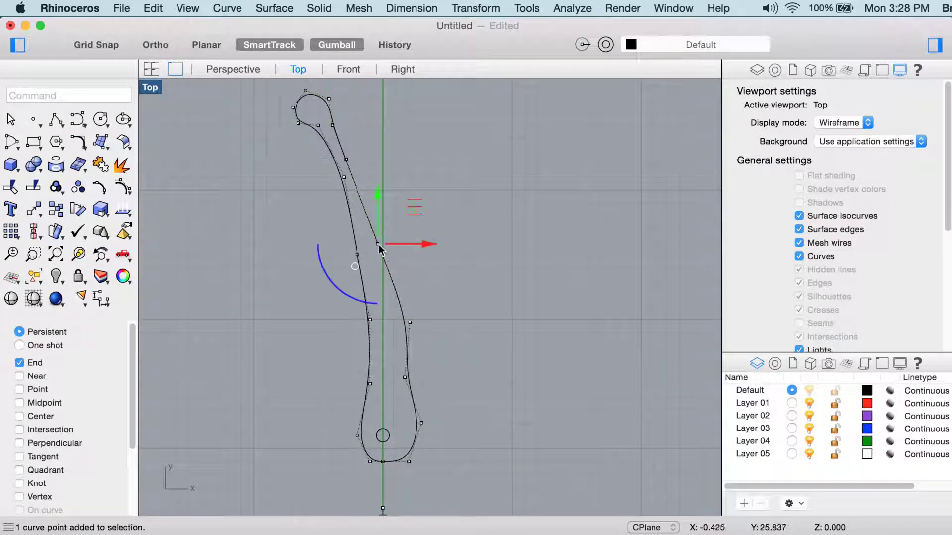
pyautogui.moveTo(412, 214); pyautogui.dragTo(423, 194)
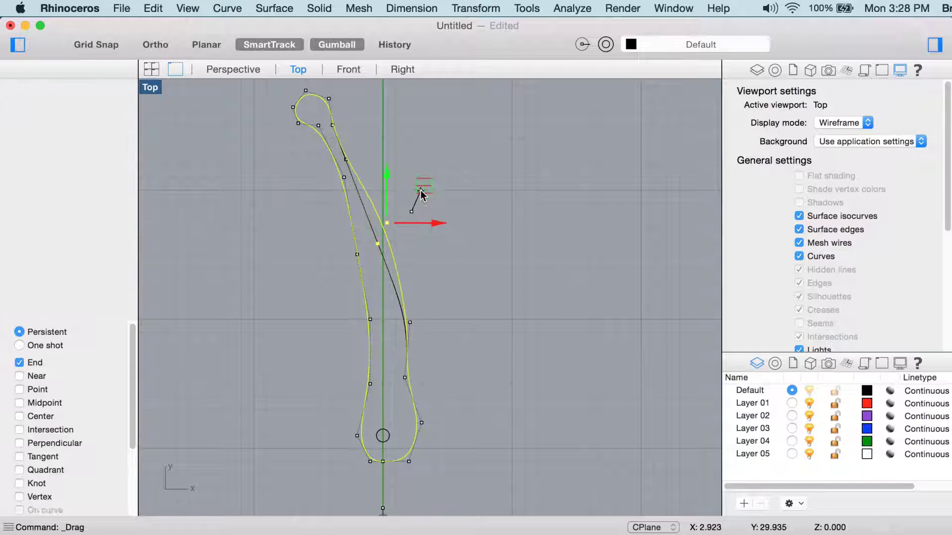
pyautogui.click(370, 320)
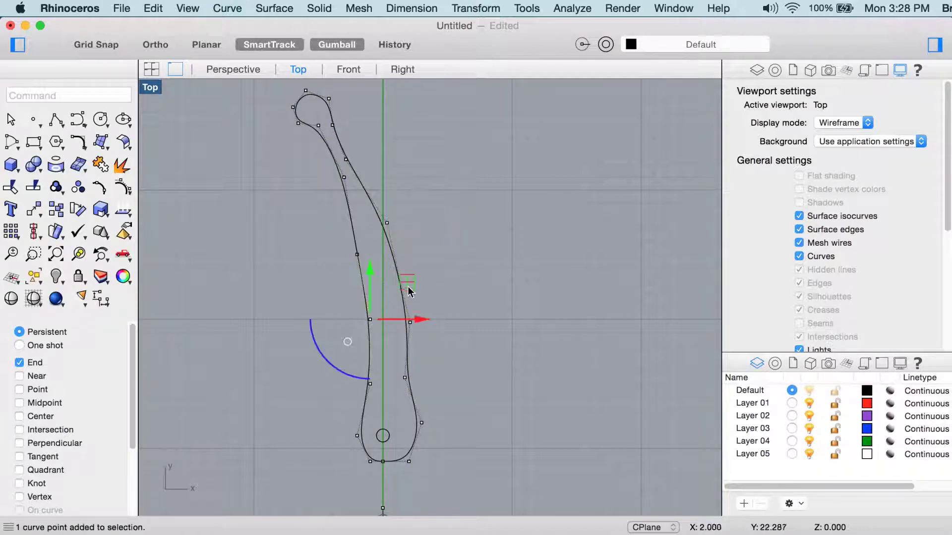
pyautogui.moveTo(408, 286); pyautogui.dragTo(422, 286)
pyautogui.press('Escape')
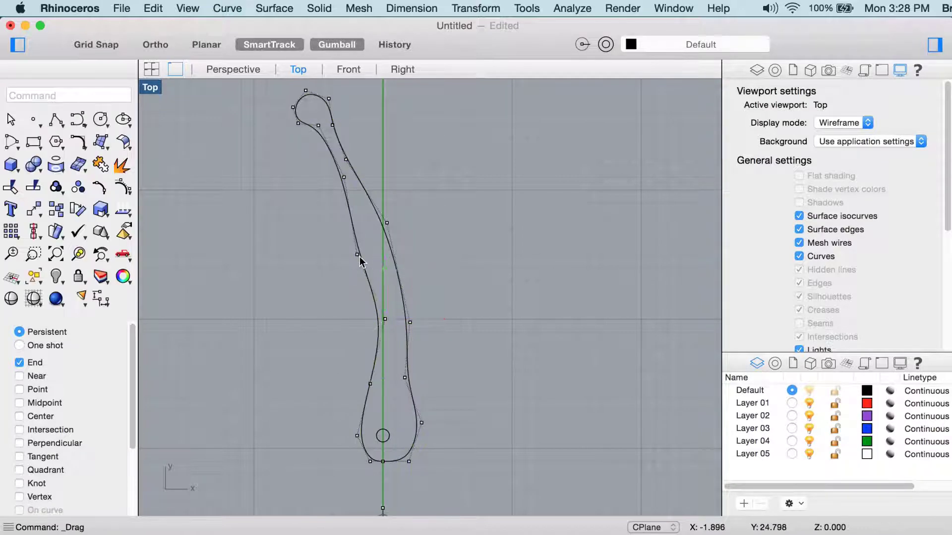
pyautogui.click(357, 255)
pyautogui.moveTo(395, 225); pyautogui.dragTo(413, 208)
# - Nudge the top loop's control points slightly to the right
pyautogui.scroll(3, 296, 163)
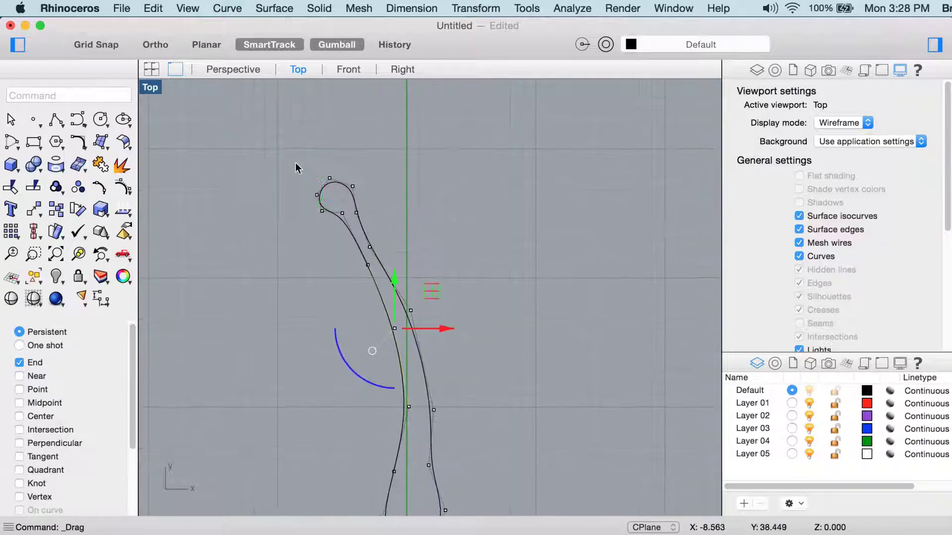
pyautogui.moveTo(298, 163); pyautogui.dragTo(333, 222)
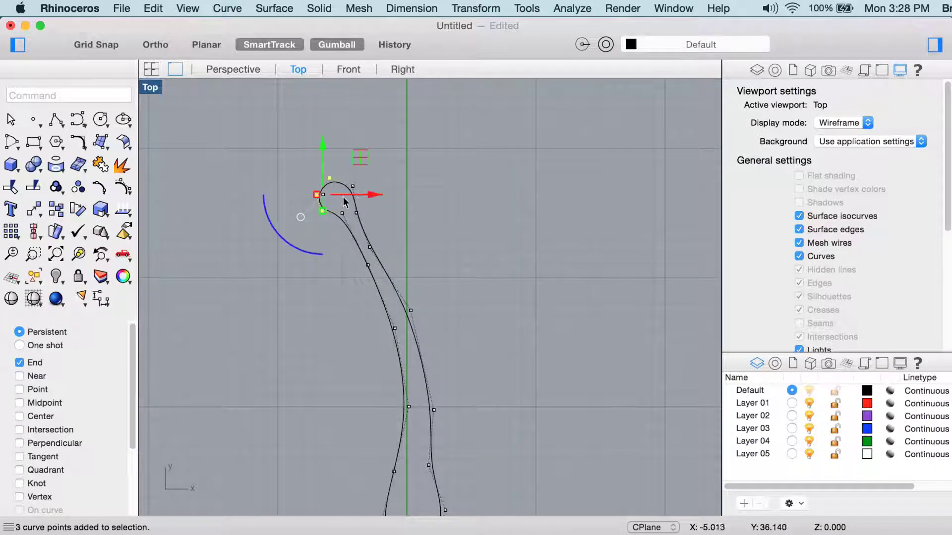
pyautogui.moveTo(370, 195); pyautogui.dragTo(377, 199)
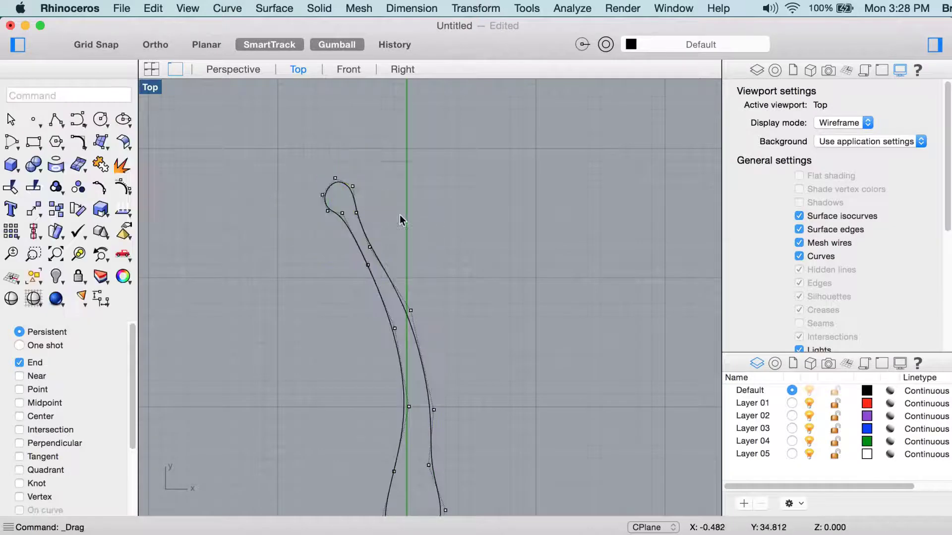
pyautogui.click(357, 188)
pyautogui.moveTo(393, 150); pyautogui.dragTo(398, 155)
pyautogui.click(460, 274)
# - Move the bulb's lower-right control point along X to widen the bulb
pyautogui.scroll(-5, 460, 275)
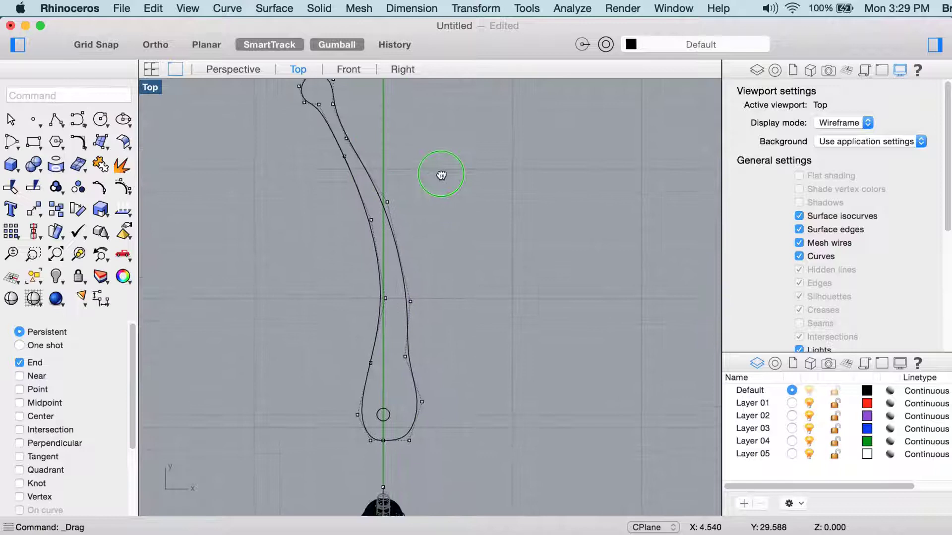
pyautogui.click(420, 401)
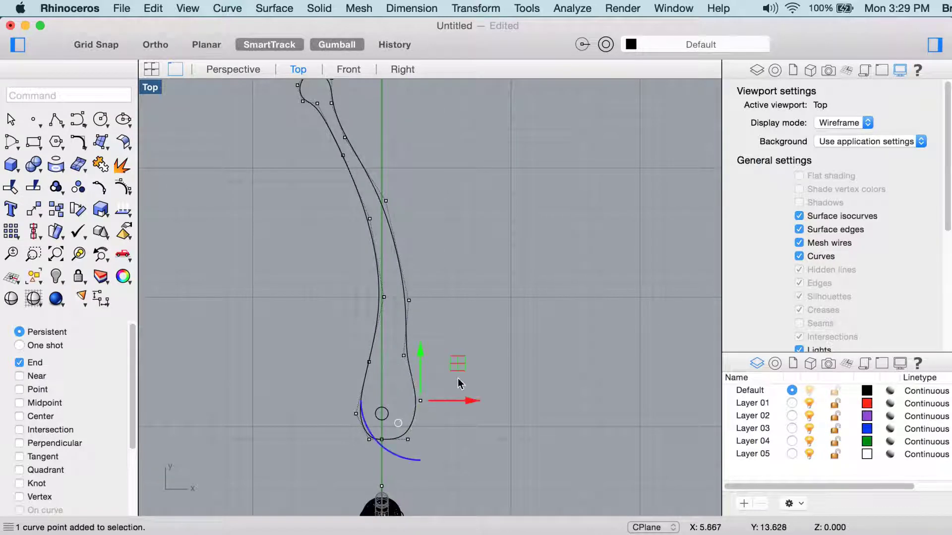
pyautogui.moveTo(468, 401); pyautogui.dragTo(456, 399)
pyautogui.click(510, 404)
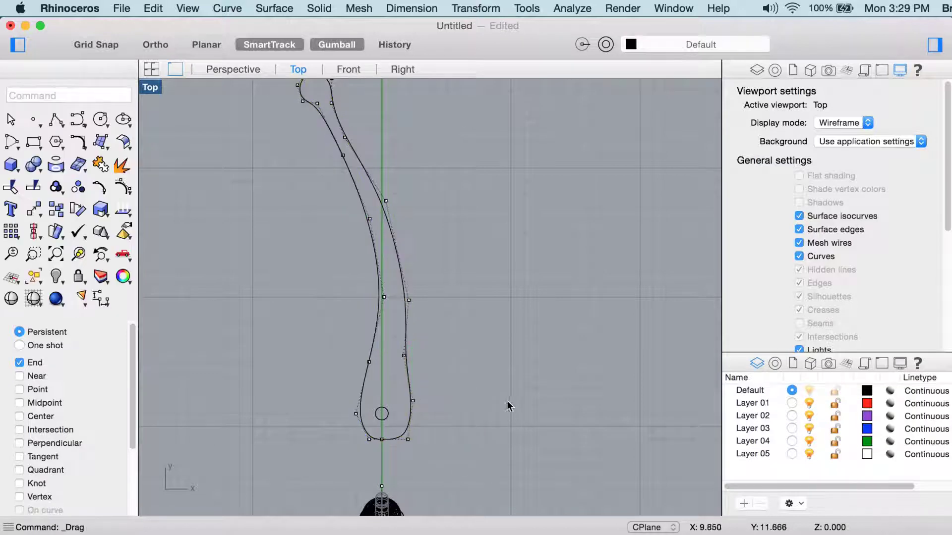
# - Slide the six upper-loop control points left along X with a constrained move
pyautogui.scroll(5, 509, 403)
pyautogui.moveTo(299, 117); pyautogui.dragTo(389, 189)
pyautogui.scroll(5, 378, 206)
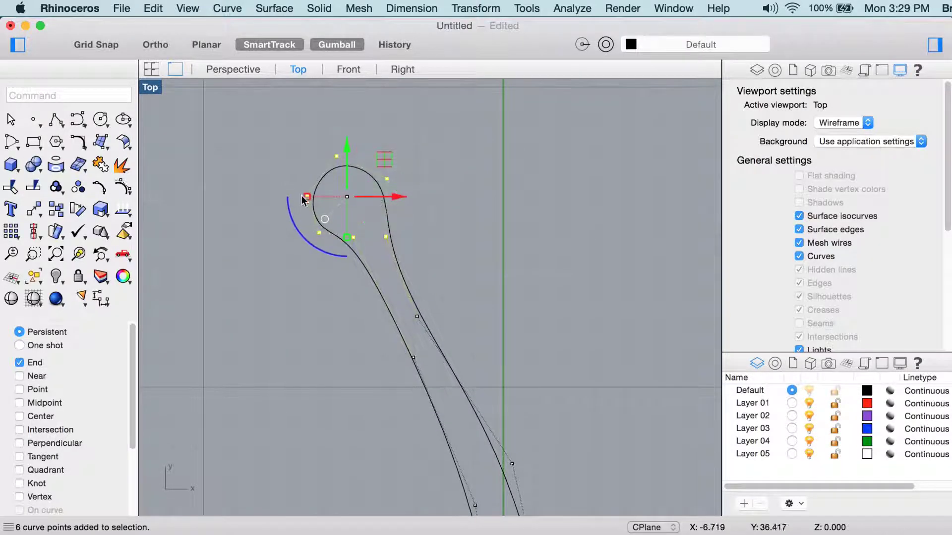
pyautogui.moveTo(304, 198); pyautogui.dragTo(342, 201)
pyautogui.press('shift')
pyautogui.scroll(-6, 423, 218)
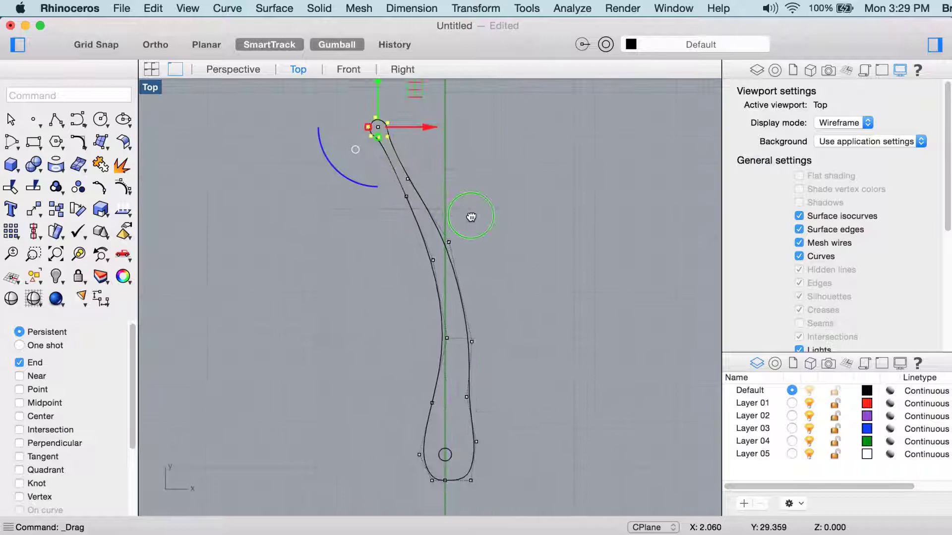
pyautogui.moveTo(471, 217); pyautogui.dragTo(460, 225, button='right')
pyautogui.moveTo(420, 135); pyautogui.dragTo(396, 139)
pyautogui.moveTo(504, 262); pyautogui.dragTo(489, 241, button='right')
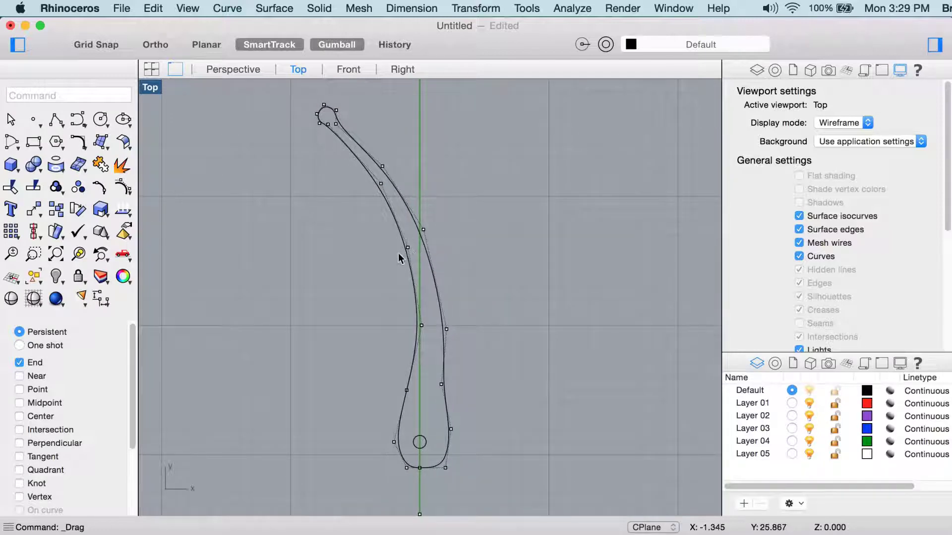
pyautogui.moveTo(399, 258); pyautogui.dragTo(434, 434, button='right')
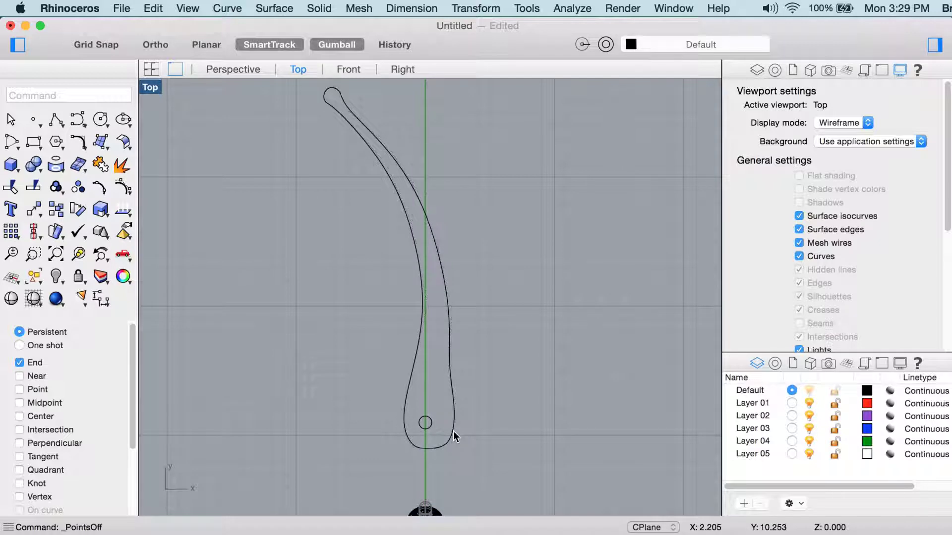
# - Move the outline curve along X and Y with the Gumball so it sits above the hook
pyautogui.click(454, 432)
pyautogui.scroll(2, 435, 304)
pyautogui.moveTo(433, 289); pyautogui.dragTo(425, 221, button='right')
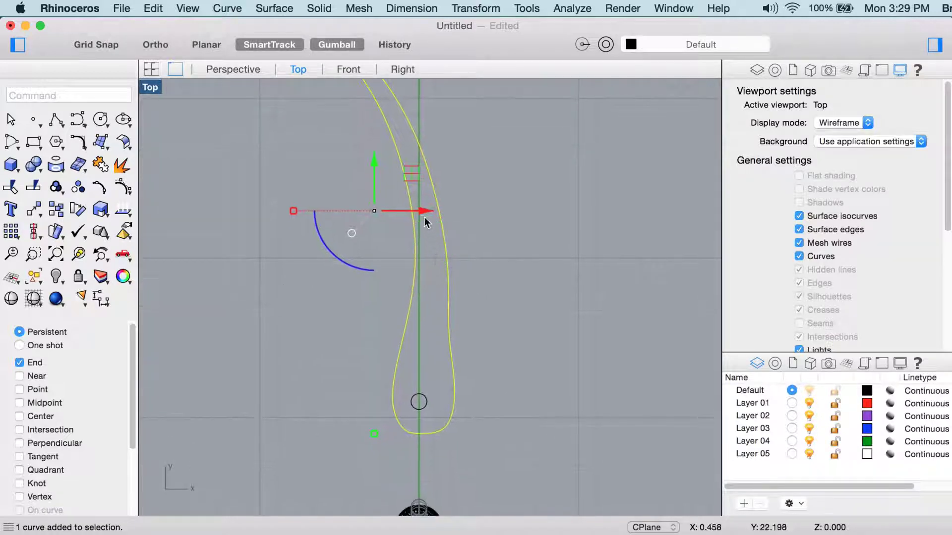
pyautogui.moveTo(424, 218); pyautogui.dragTo(417, 216)
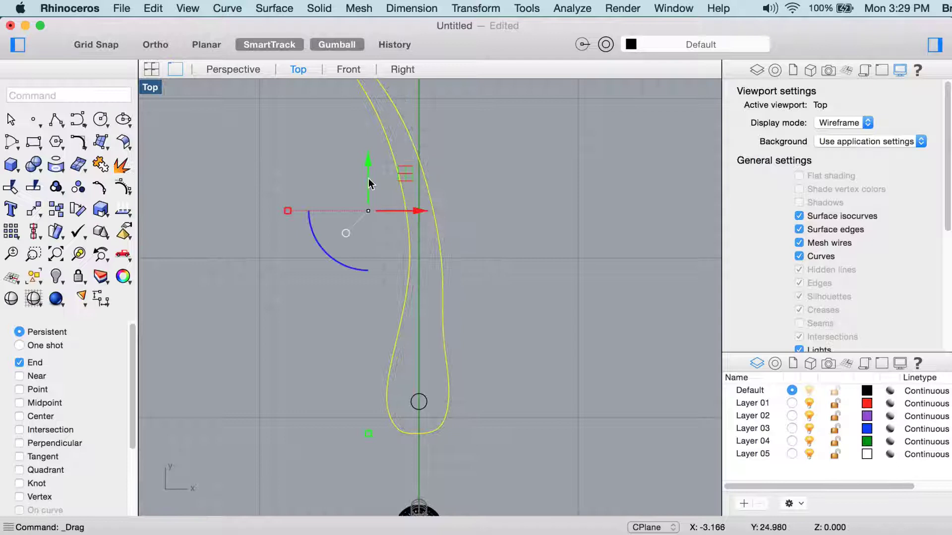
pyautogui.moveTo(368, 163); pyautogui.dragTo(370, 164)
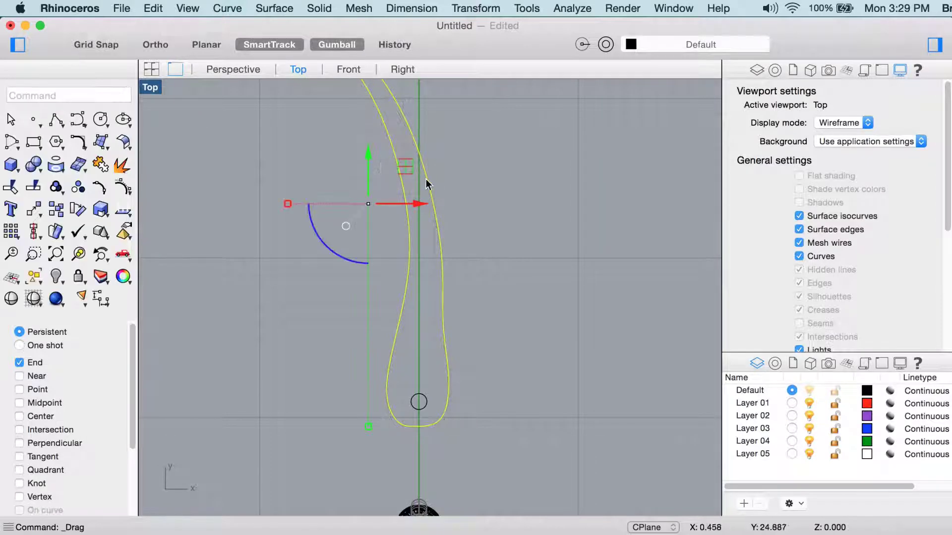
pyautogui.moveTo(420, 204); pyautogui.dragTo(421, 205)
pyautogui.click(460, 236)
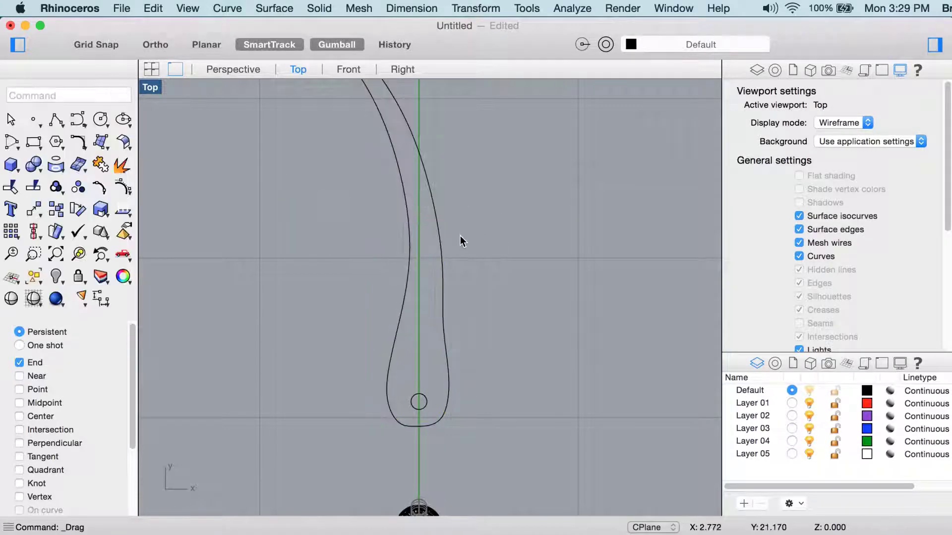
# - Reveal the hook below and window-select both the outline and hole curves
pyautogui.moveTo(460, 236); pyautogui.dragTo(426, 262, button='right')
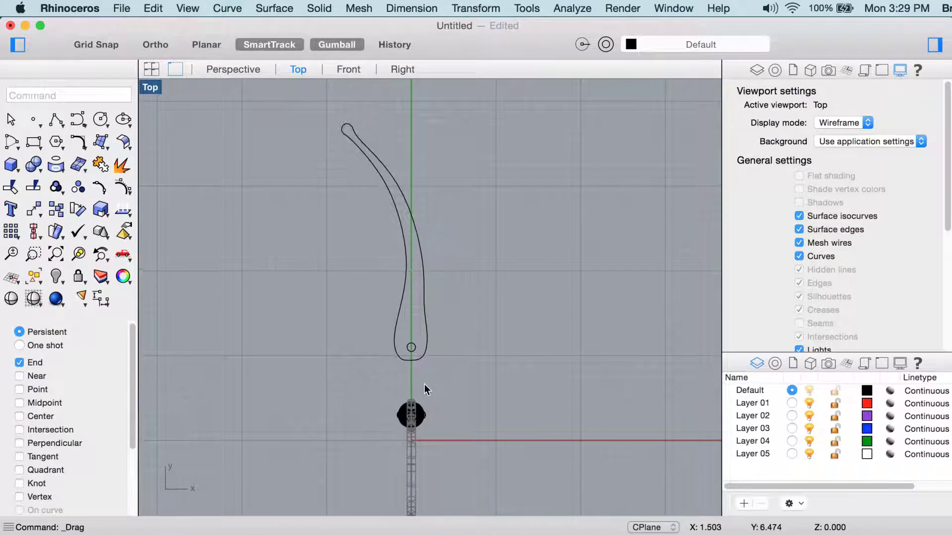
pyautogui.moveTo(424, 384); pyautogui.dragTo(450, 388, button='right')
pyautogui.moveTo(450, 388); pyautogui.dragTo(340, 299)
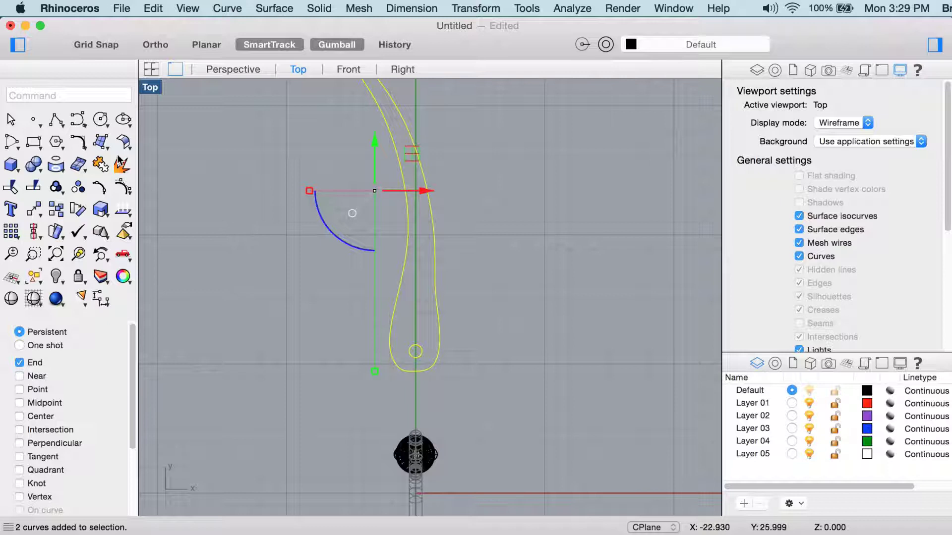
# - Build a planar surface from the outline and circle curves, then inspect it in Perspective
pyautogui.click(101, 143)
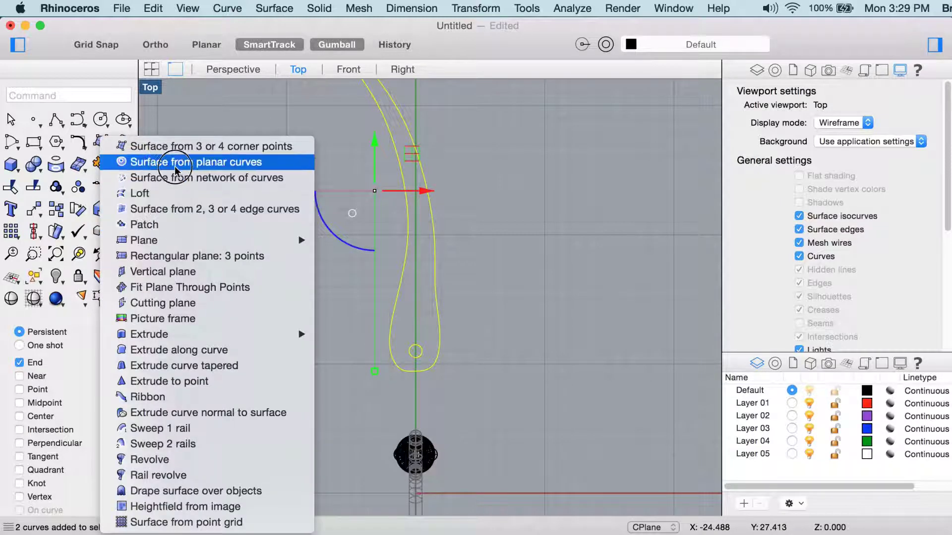
pyautogui.click(237, 165)
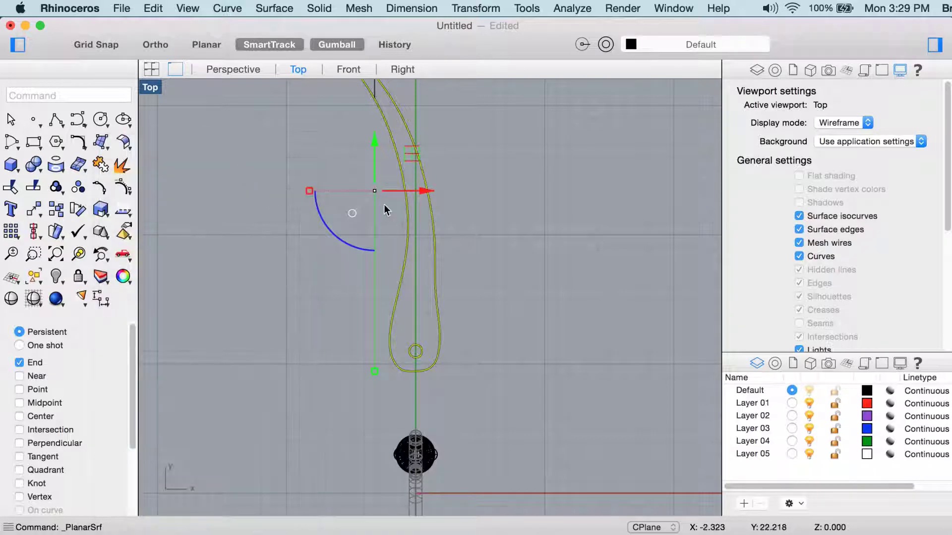
pyautogui.scroll(3, 384, 210)
pyautogui.click(241, 68)
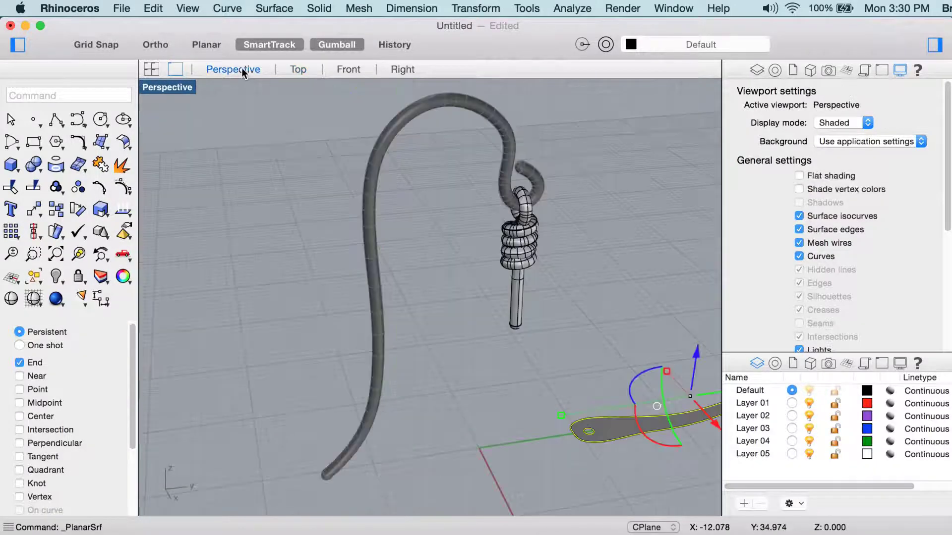
pyautogui.moveTo(539, 273); pyautogui.dragTo(422, 234, button='right')
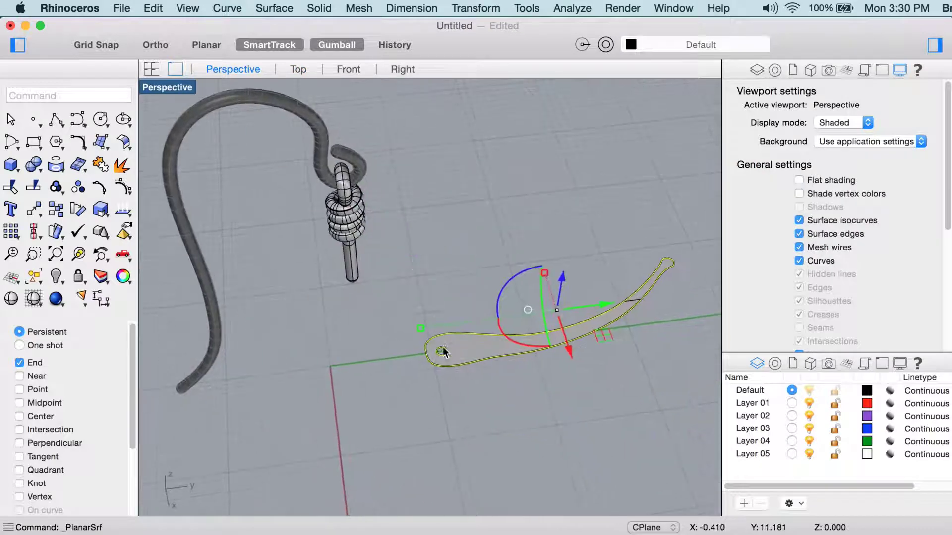
pyautogui.scroll(5, 449, 357)
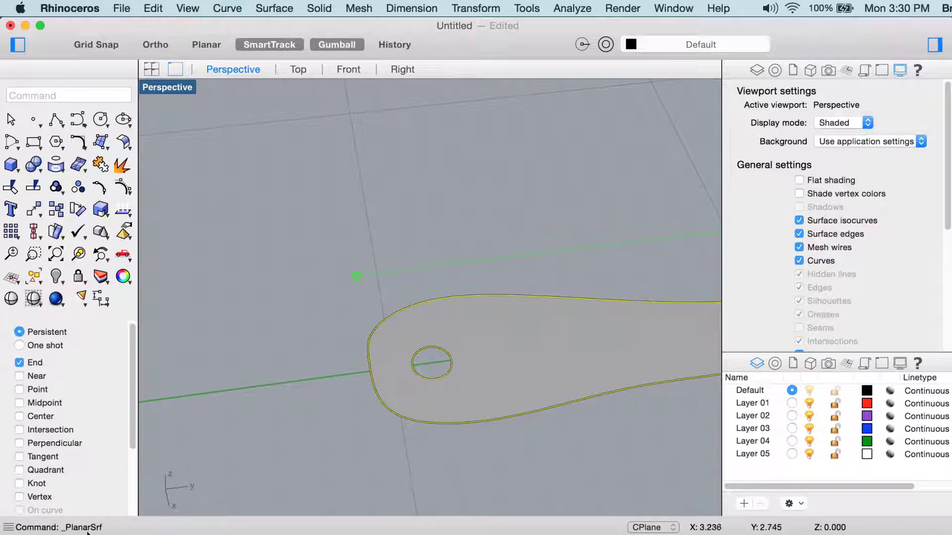
pyautogui.scroll(-5, 460, 350)
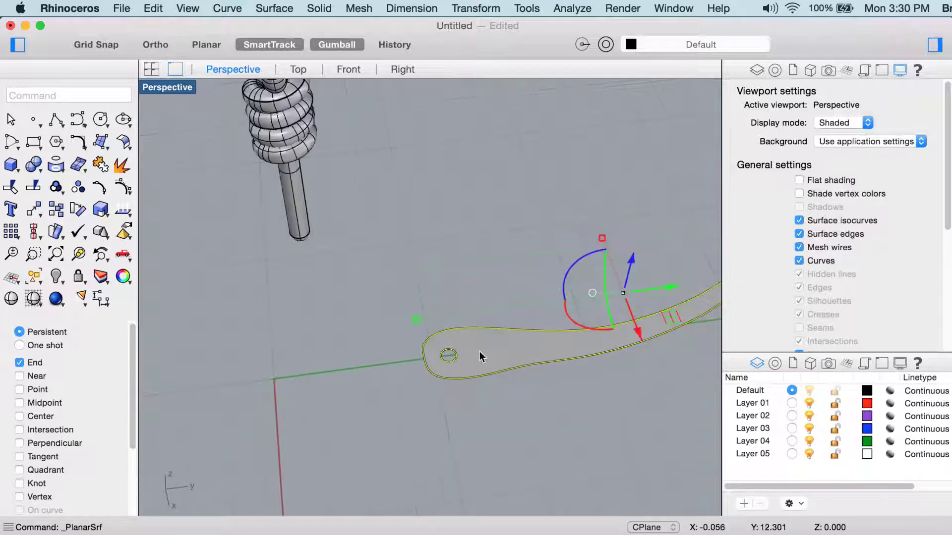
pyautogui.moveTo(479, 352); pyautogui.dragTo(554, 270, button='right')
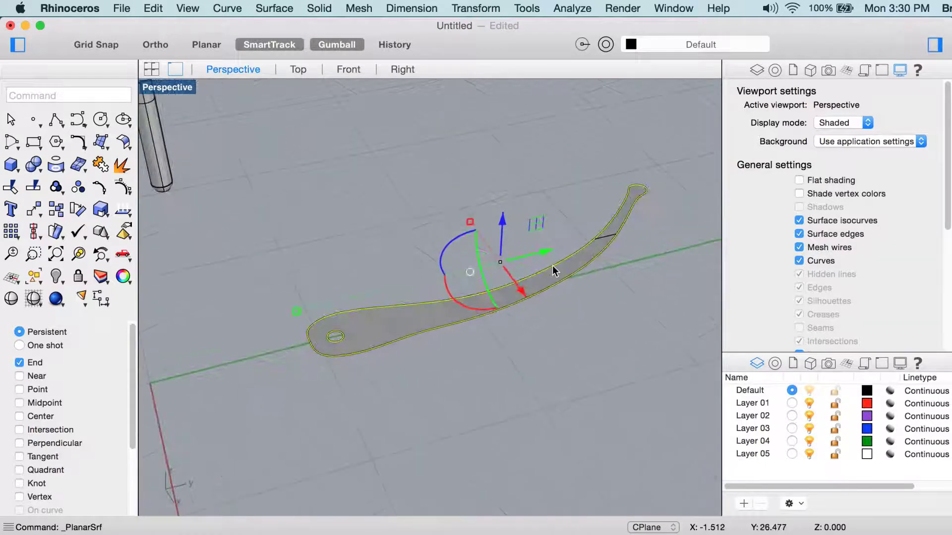
# - Move the selected curves onto Layer 01 and turn that layer off
pyautogui.click(757, 70)
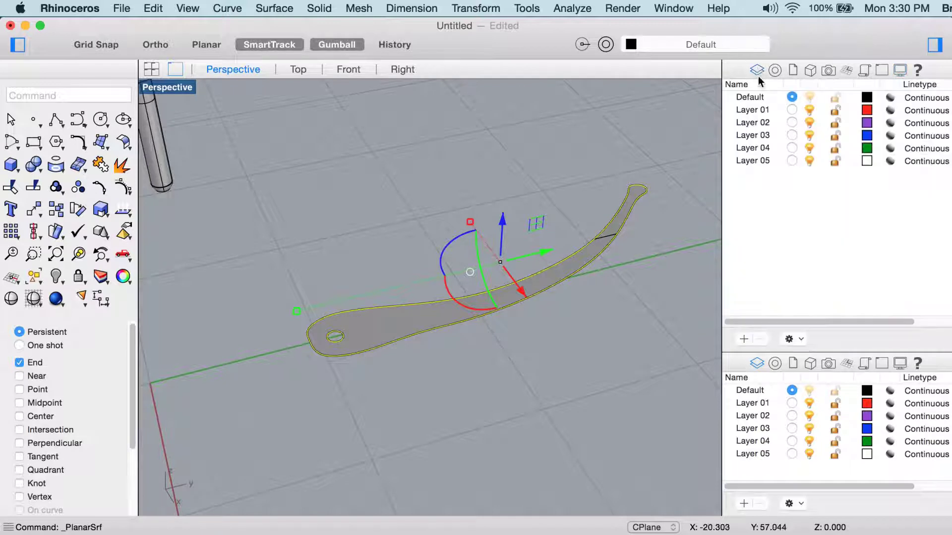
pyautogui.rightClick(749, 110)
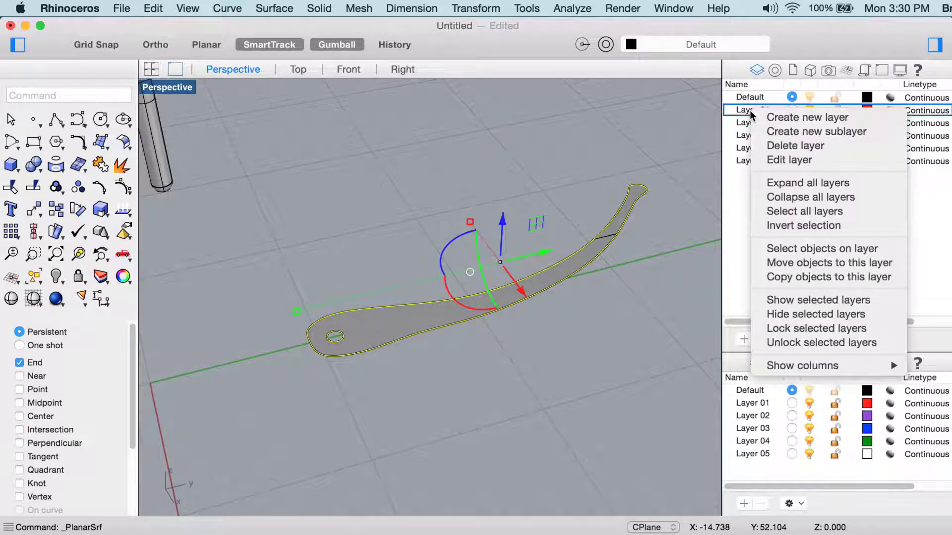
pyautogui.click(789, 262)
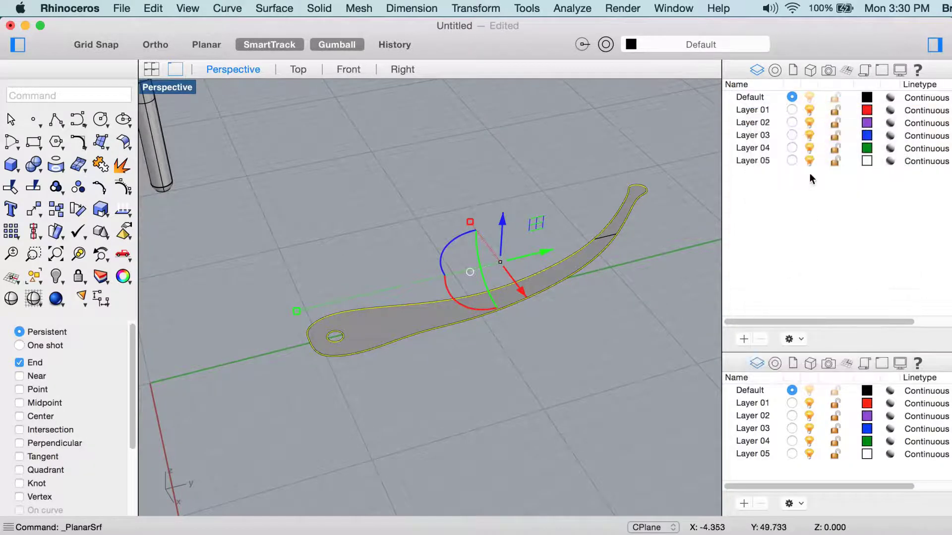
pyautogui.click(810, 109)
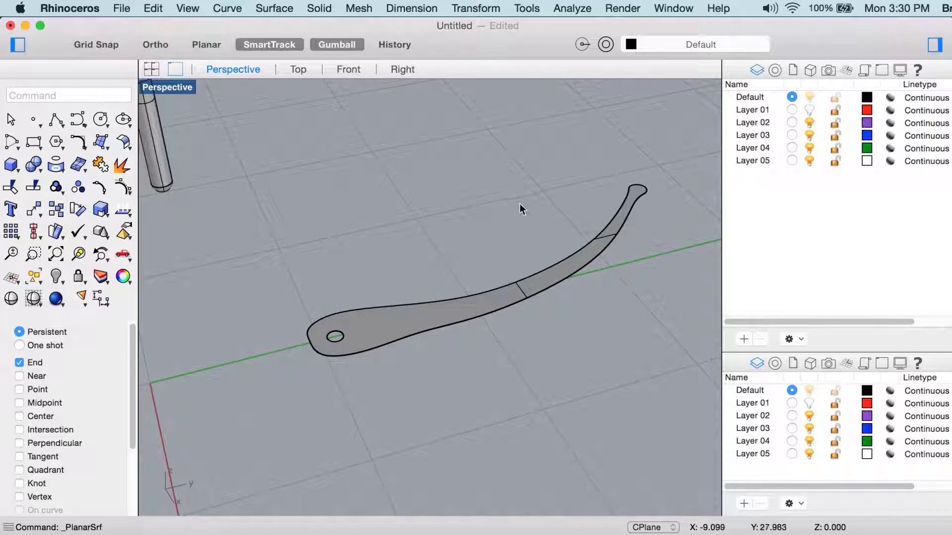
pyautogui.moveTo(520, 204); pyautogui.dragTo(512, 245, button='right')
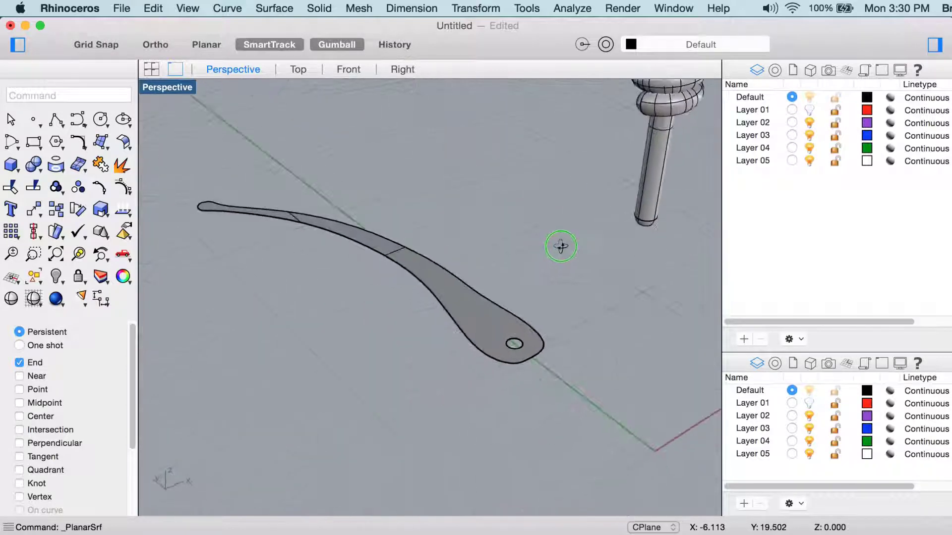
pyautogui.moveTo(561, 246); pyautogui.dragTo(389, 291, button='middle')
# - Select the plate surface and enable the Center object snap
pyautogui.click(375, 323)
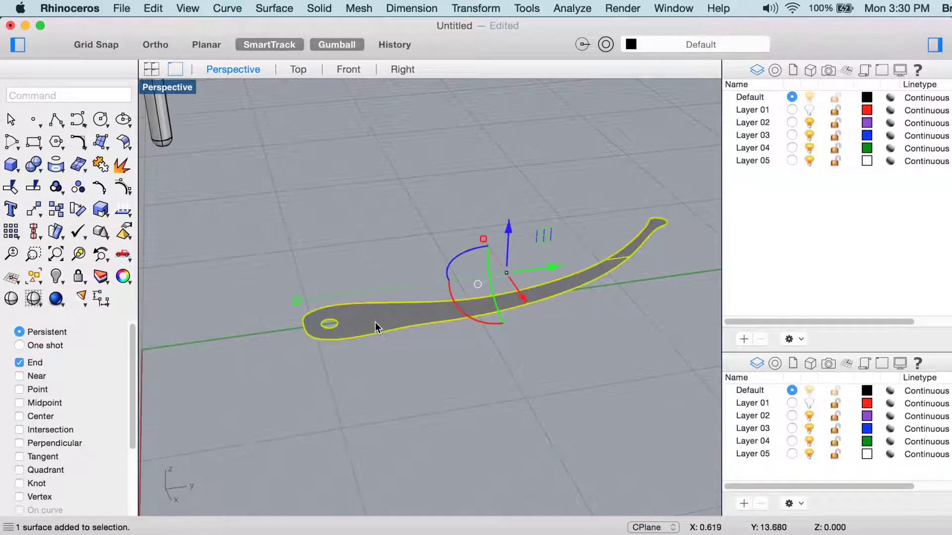
pyautogui.moveTo(374, 322)
pyautogui.mouseDown(button='middle')
pyautogui.moveTo(365, 350)
pyautogui.moveTo(349, 260)
pyautogui.moveTo(335, 332)
pyautogui.moveTo(414, 298)
pyautogui.moveTo(416, 314)
pyautogui.moveTo(471, 353)
pyautogui.moveTo(333, 282)
pyautogui.mouseUp(button='middle')
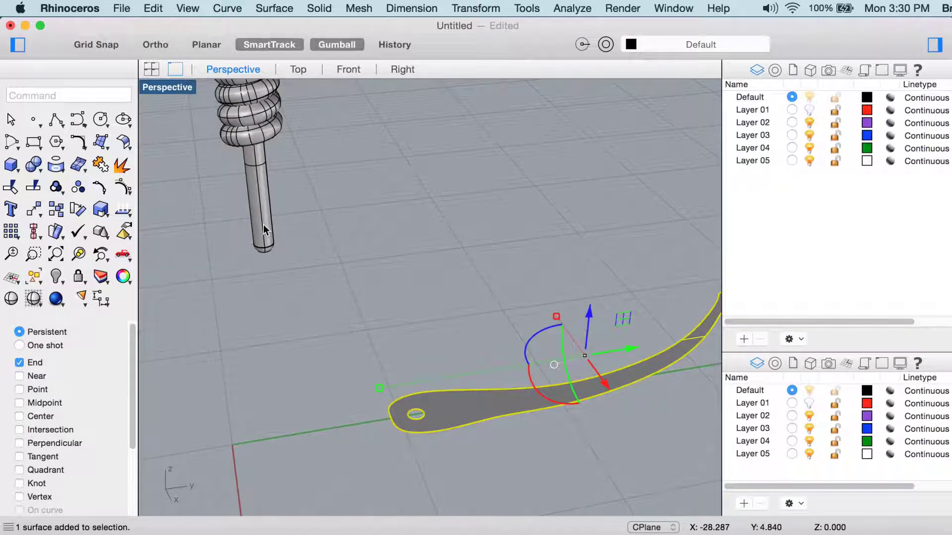
pyautogui.moveTo(263, 225); pyautogui.dragTo(292, 308, button='middle')
pyautogui.scroll(4, 400, 432)
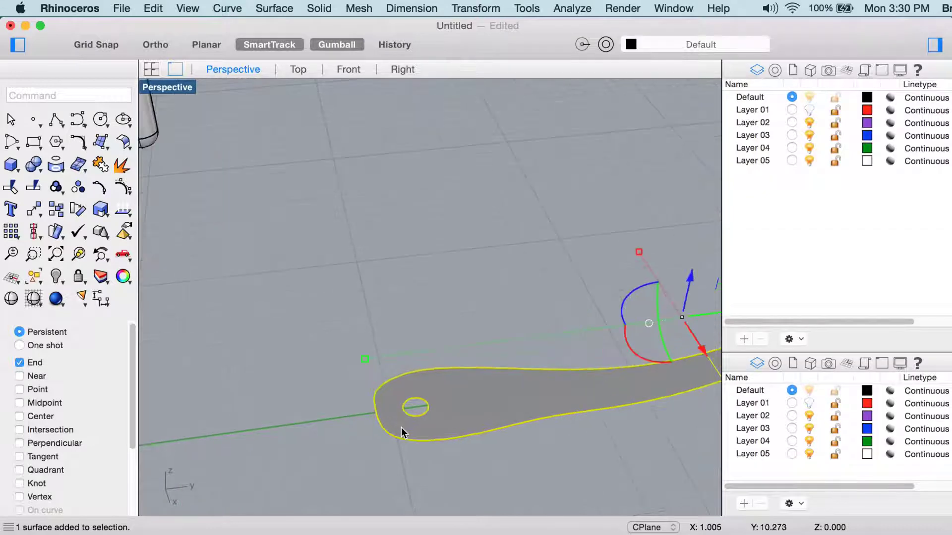
pyautogui.scroll(-2, 404, 408)
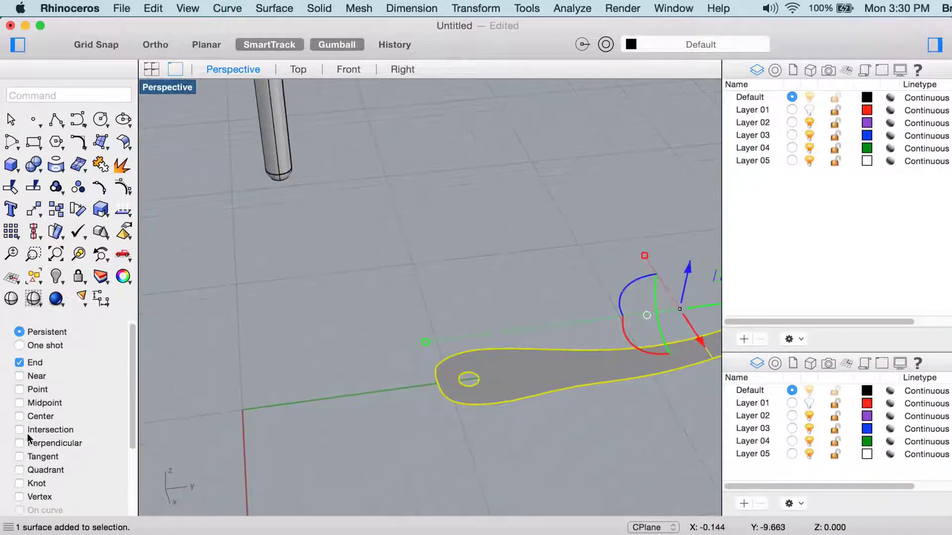
pyautogui.click(19, 417)
# - Move the plate (M) from its hole's centre to the centre of the pin's lower end
pyautogui.write('M')
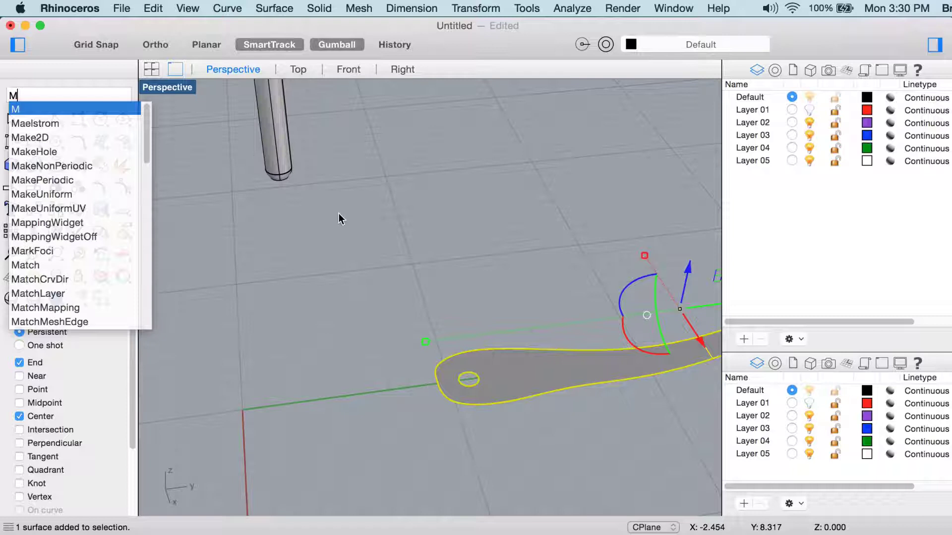
pyautogui.press('Return')
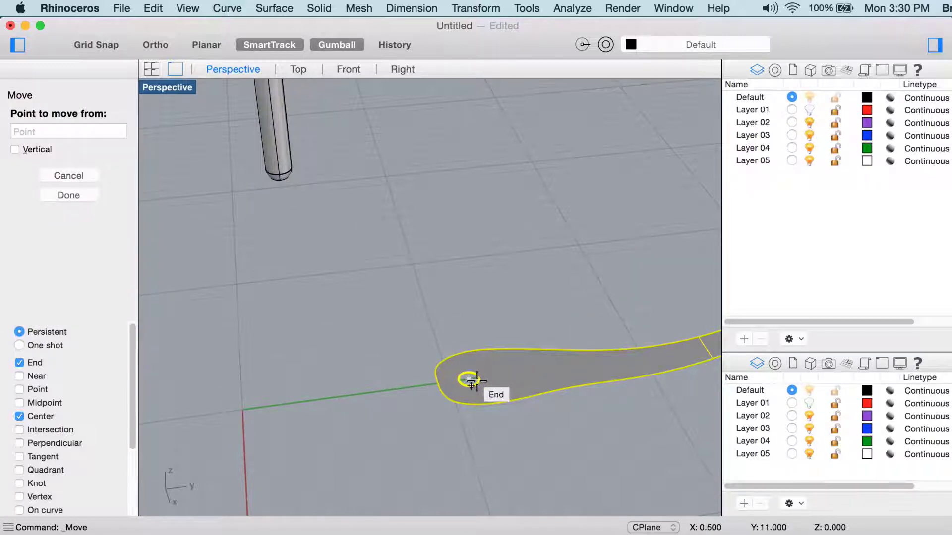
pyautogui.scroll(5, 477, 380)
pyautogui.scroll(2, 480, 380)
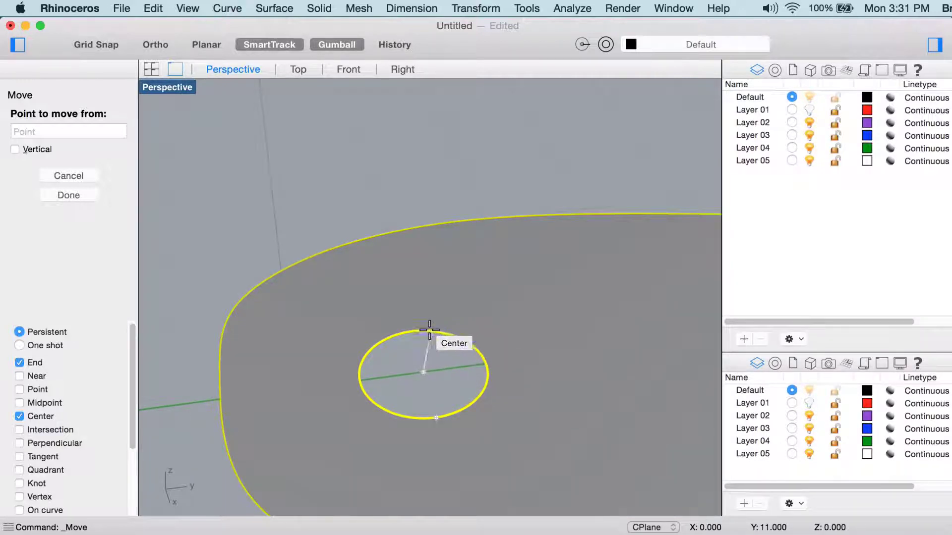
pyautogui.scroll(-1, 374, 349)
pyautogui.click(374, 347)
pyautogui.scroll(-5, 373, 347)
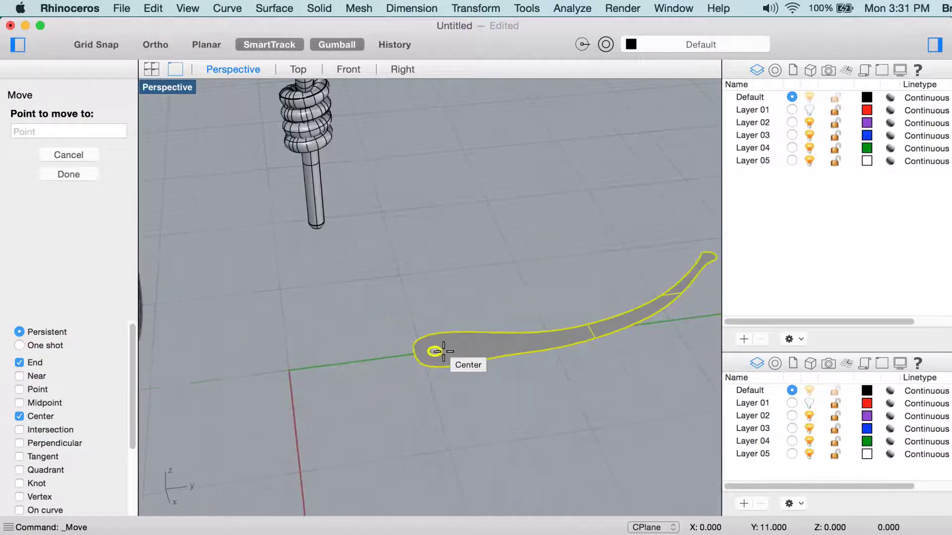
pyautogui.scroll(8, 351, 272)
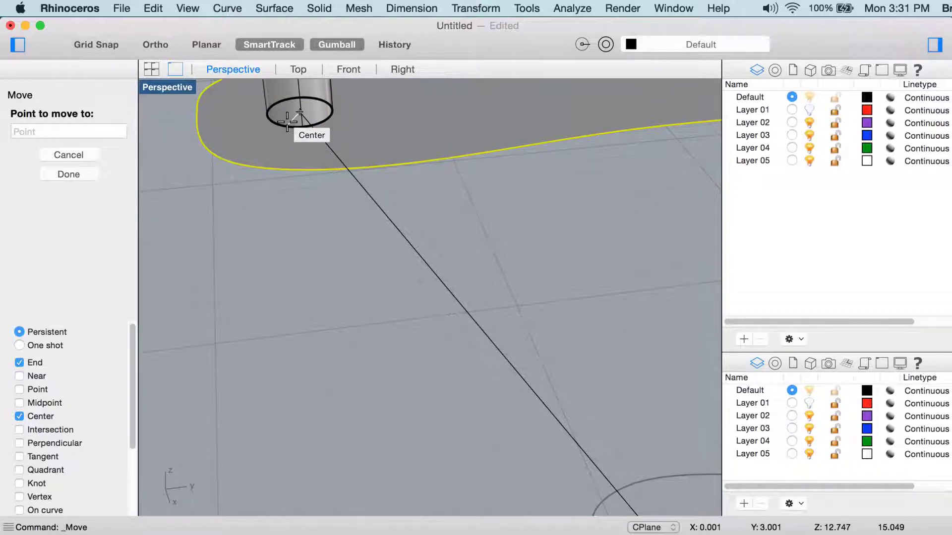
pyautogui.click(287, 120)
pyautogui.scroll(-5, 392, 238)
pyautogui.keyDown('shift'); pyautogui.moveTo(404, 230); pyautogui.dragTo(504, 311, button='right'); pyautogui.keyUp('shift')
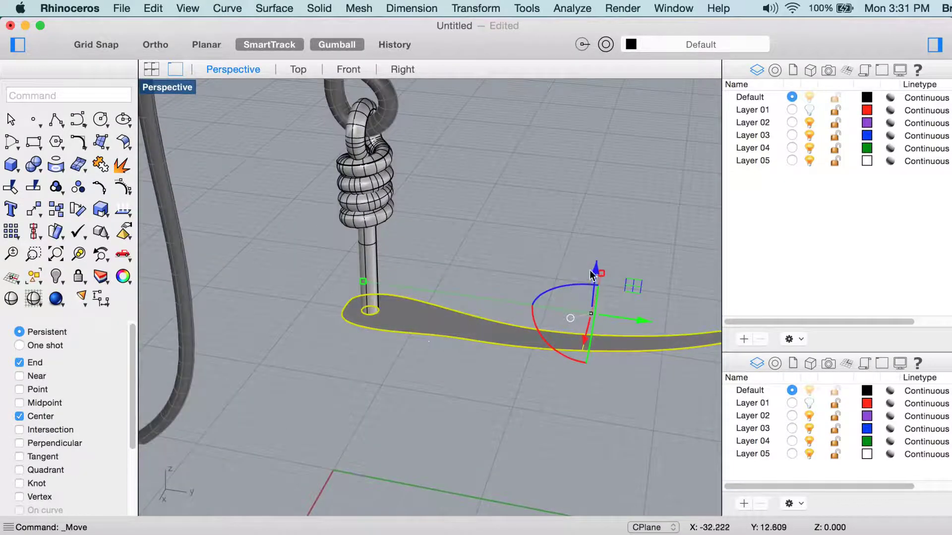
# - Raise the plate along Z, then add a radius-1 sphere centred on the shaft's bottom end
pyautogui.moveTo(594, 272); pyautogui.dragTo(605, 237)
pyautogui.moveTo(605, 237); pyautogui.dragTo(372, 298, button='right')
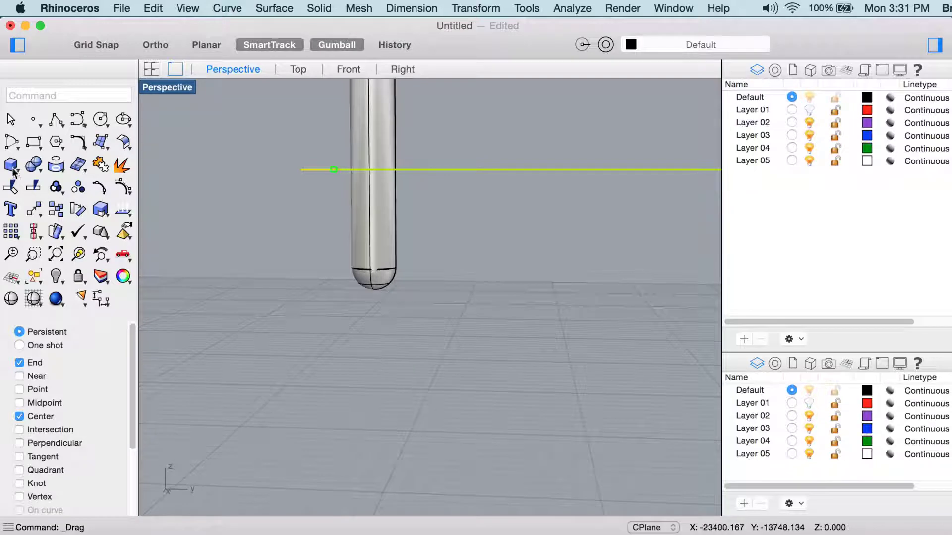
pyautogui.moveTo(11, 164); pyautogui.dragTo(45, 177)
pyautogui.moveTo(56, 207)
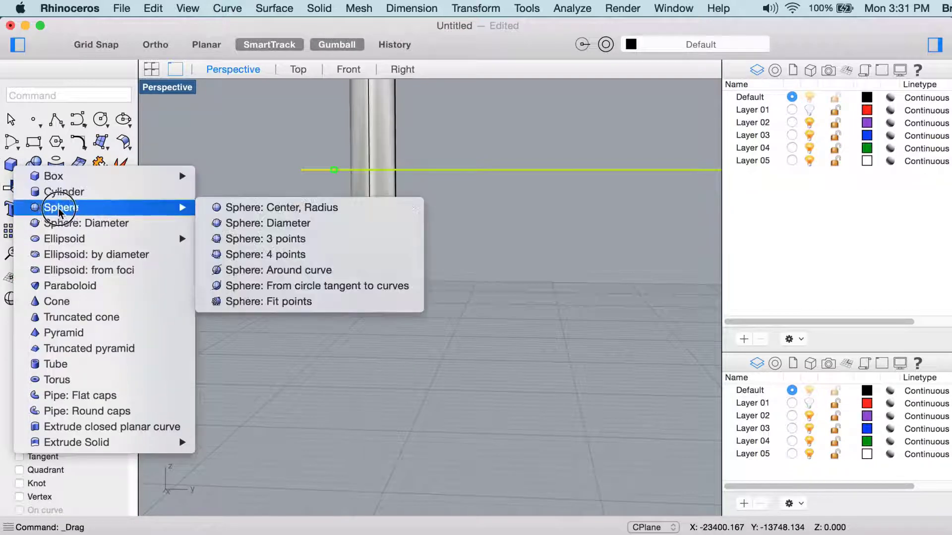
pyautogui.click(227, 210)
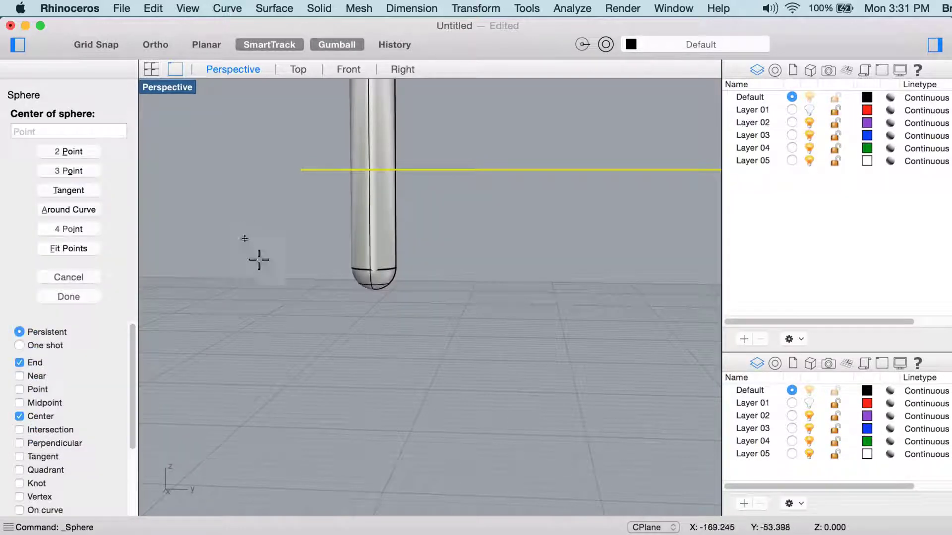
pyautogui.click(375, 268)
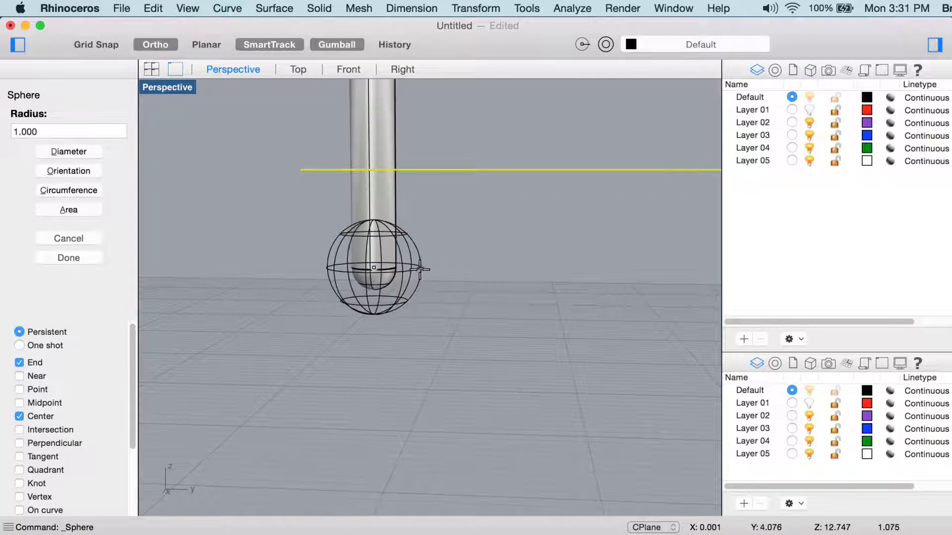
pyautogui.click(421, 269)
pyautogui.moveTo(413, 264); pyautogui.dragTo(403, 262, button='right')
# - Select the sphere and the coiled shaft and Boolean-union them into one polysurface
pyautogui.click(404, 268)
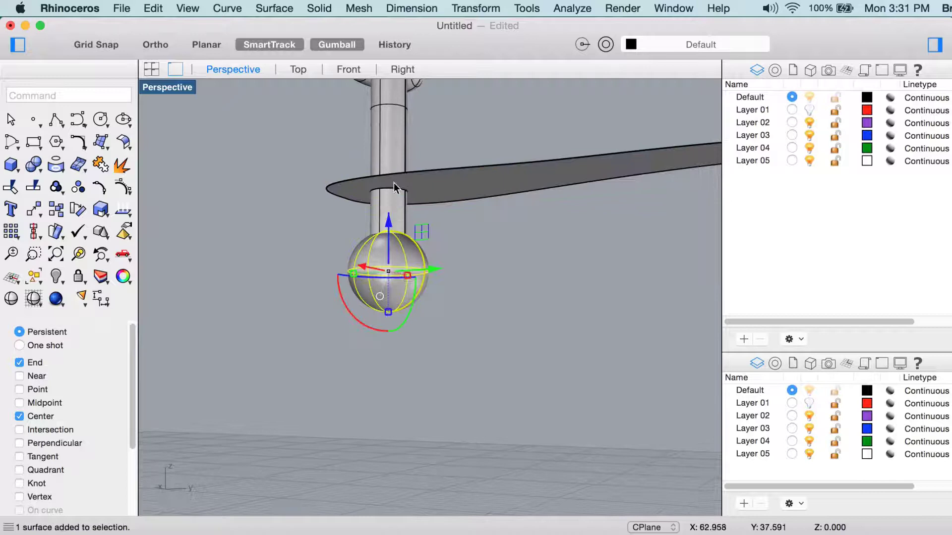
pyautogui.keyDown('shift'); pyautogui.click(388, 132); pyautogui.keyUp('shift')
pyautogui.moveTo(388, 133); pyautogui.dragTo(471, 295, button='right')
pyautogui.press('Escape')
pyautogui.click(435, 481)
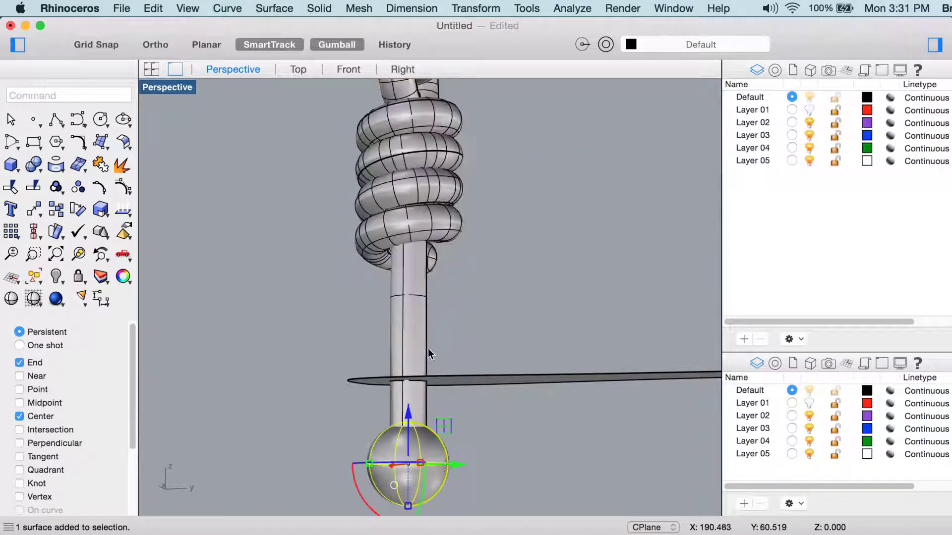
pyautogui.keyDown('shift'); pyautogui.click(413, 328); pyautogui.keyUp('shift')
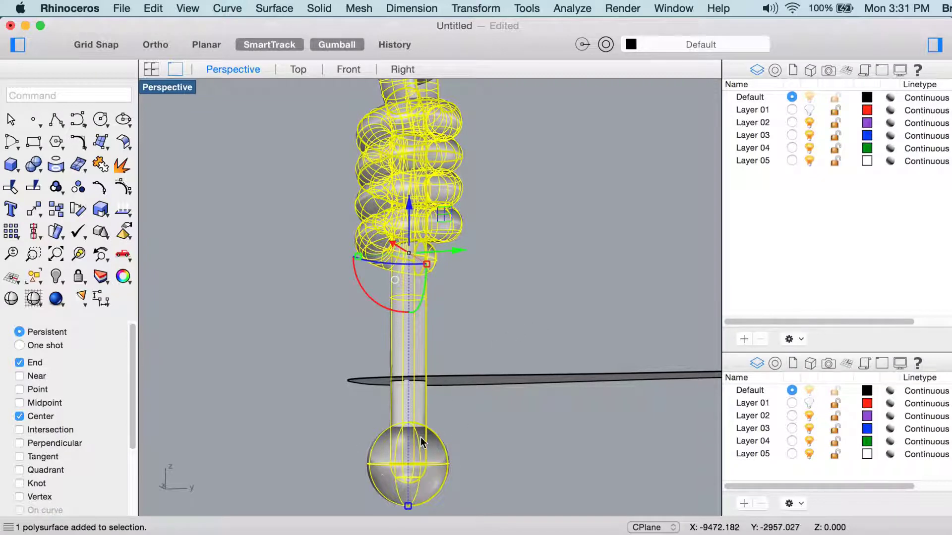
pyautogui.keyDown('shift'); pyautogui.moveTo(386, 399); pyautogui.dragTo(355, 352, button='right'); pyautogui.keyUp('shift')
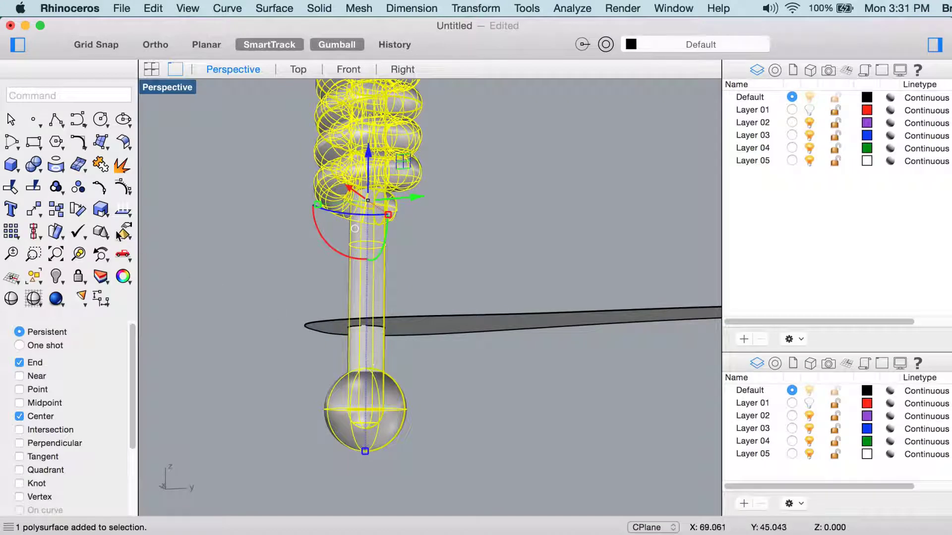
pyautogui.click(34, 169)
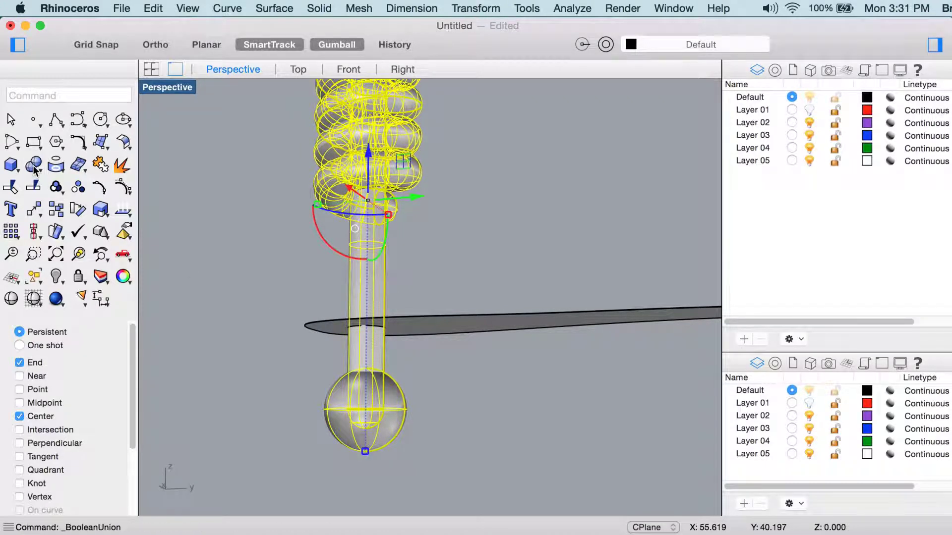
pyautogui.click(370, 422)
pyautogui.click(456, 403)
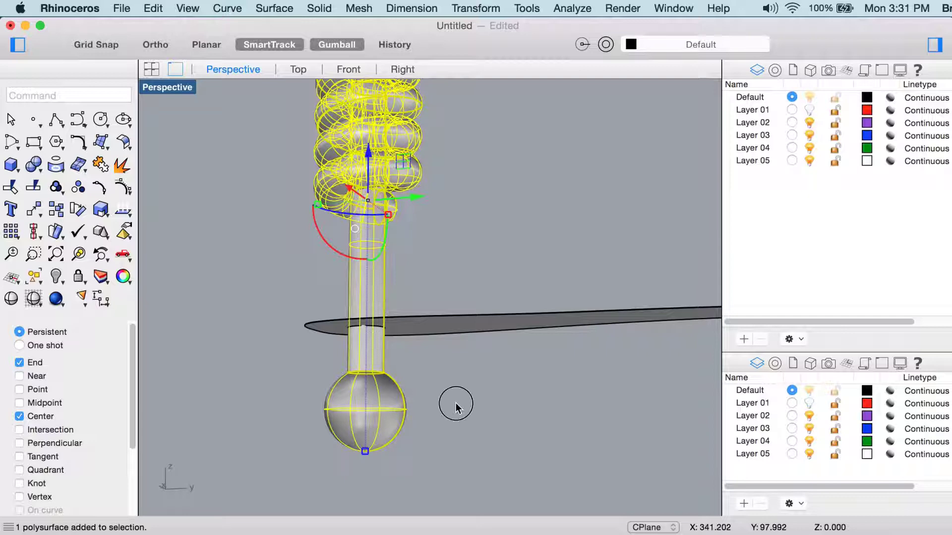
pyautogui.moveTo(459, 394); pyautogui.dragTo(387, 400, button='right')
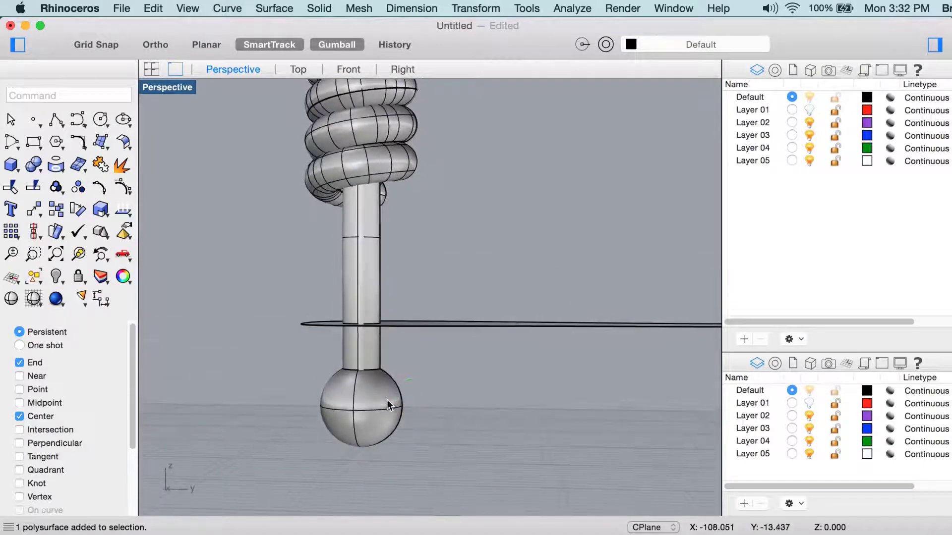
# - Lower the ball slightly along Z so it sits just beneath the teardrop plate
pyautogui.click(359, 408)
pyautogui.scroll(-6, 399, 405)
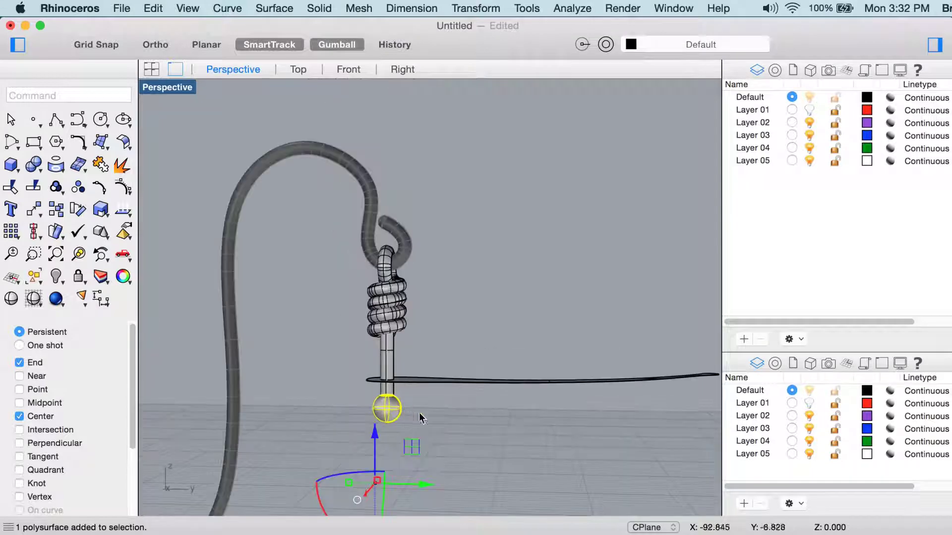
pyautogui.moveTo(361, 348)
pyautogui.mouseDown()
pyautogui.moveTo(366, 365)
pyautogui.moveTo(367, 356)
pyautogui.mouseUp()
pyautogui.click(418, 344)
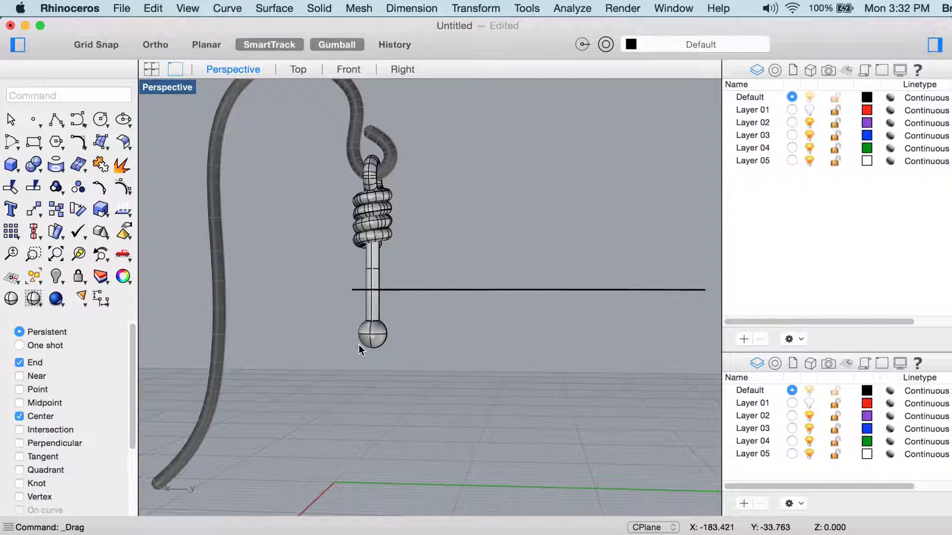
pyautogui.moveTo(361, 344); pyautogui.dragTo(415, 366, button='right')
pyautogui.scroll(3, 369, 342)
pyautogui.scroll(2, 368, 334)
# - Extrude the teardrop plate into a solid slab using the gumball, offsets 1 then 0.5
pyautogui.click(416, 276)
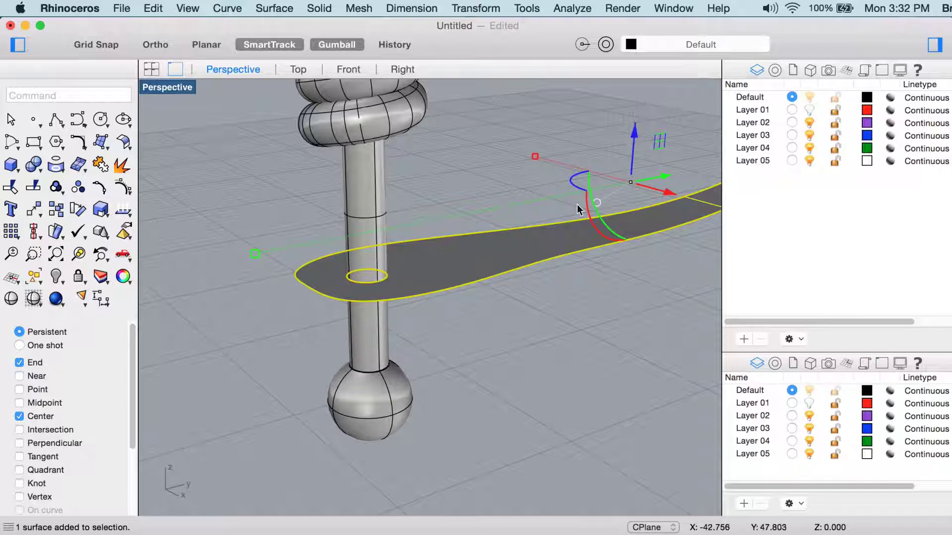
pyautogui.moveTo(578, 213); pyautogui.dragTo(573, 154, button='right')
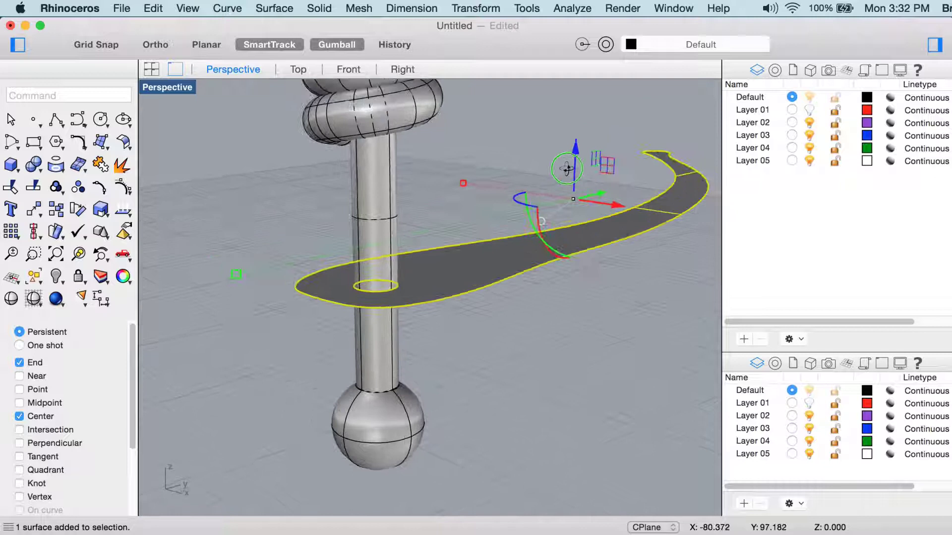
pyautogui.moveTo(575, 150); pyautogui.dragTo(580, 164)
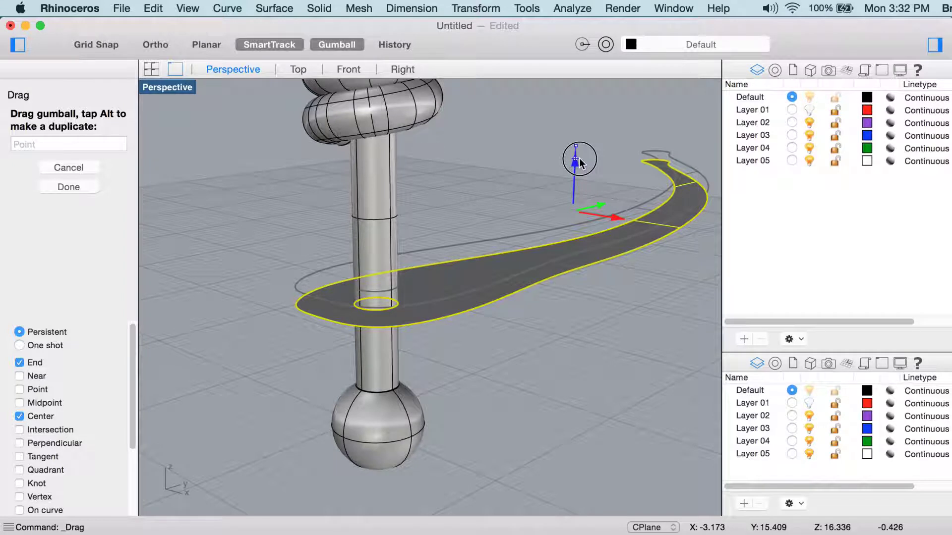
pyautogui.press('Return')
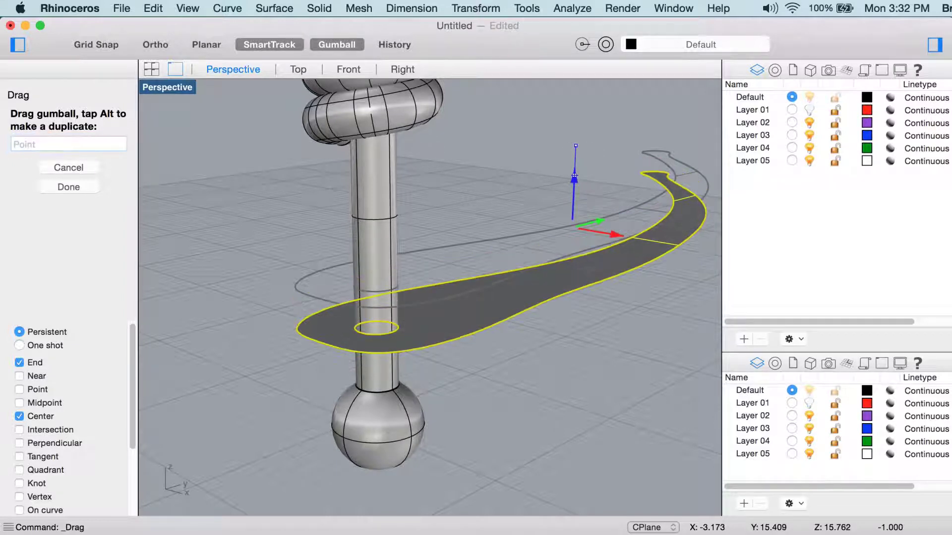
pyautogui.moveTo(578, 153); pyautogui.dragTo(577, 175)
pyautogui.click(576, 176)
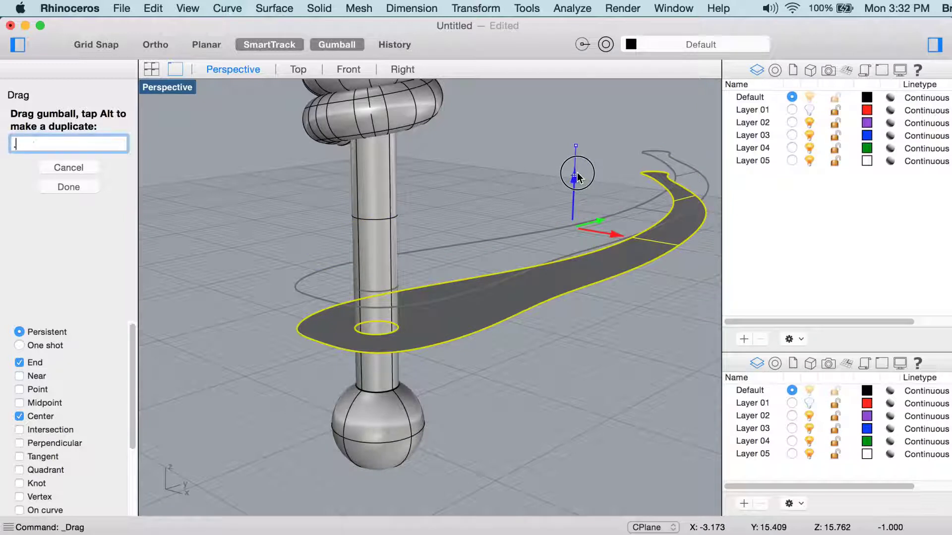
pyautogui.write('.5')
pyautogui.press('Return')
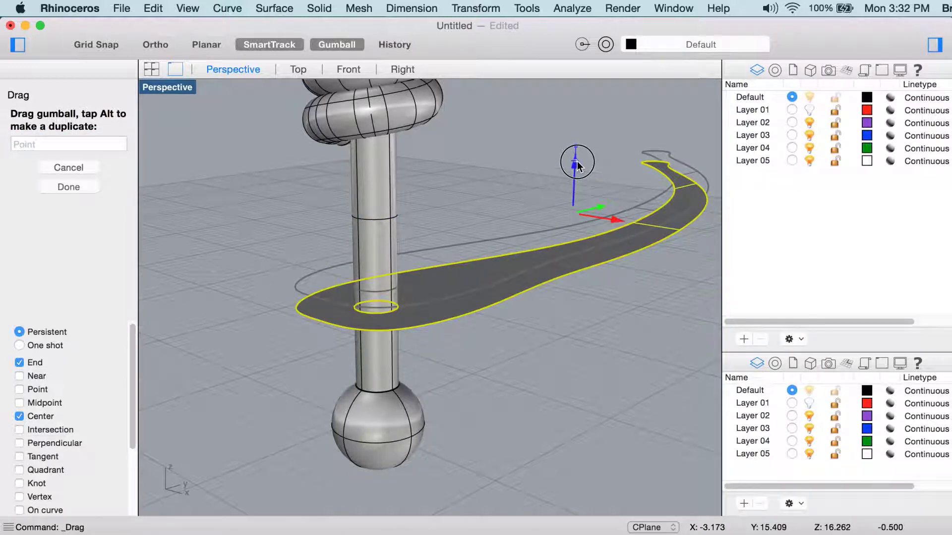
pyautogui.moveTo(574, 155); pyautogui.dragTo(575, 179)
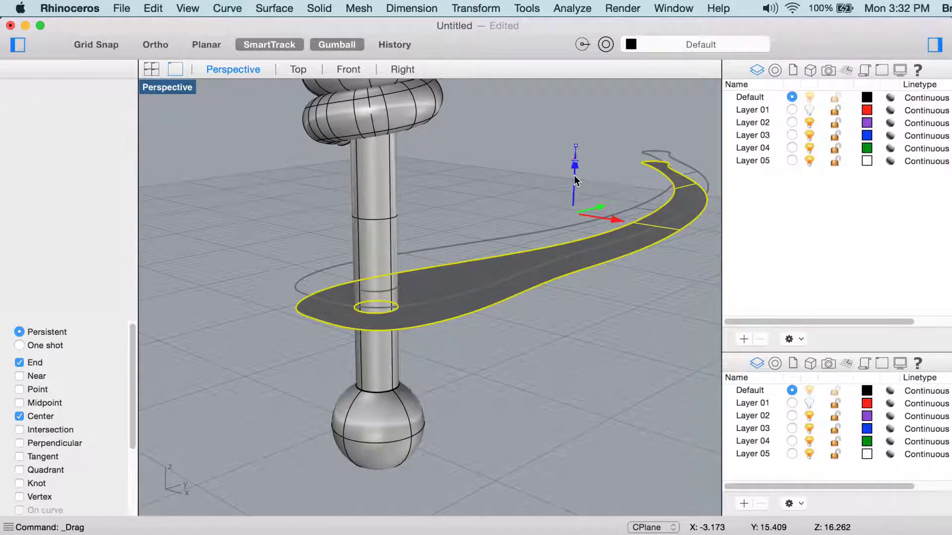
pyautogui.moveTo(529, 163); pyautogui.dragTo(541, 229, button='right')
# - Move the thickened plate lower along the pin
pyautogui.click(429, 254)
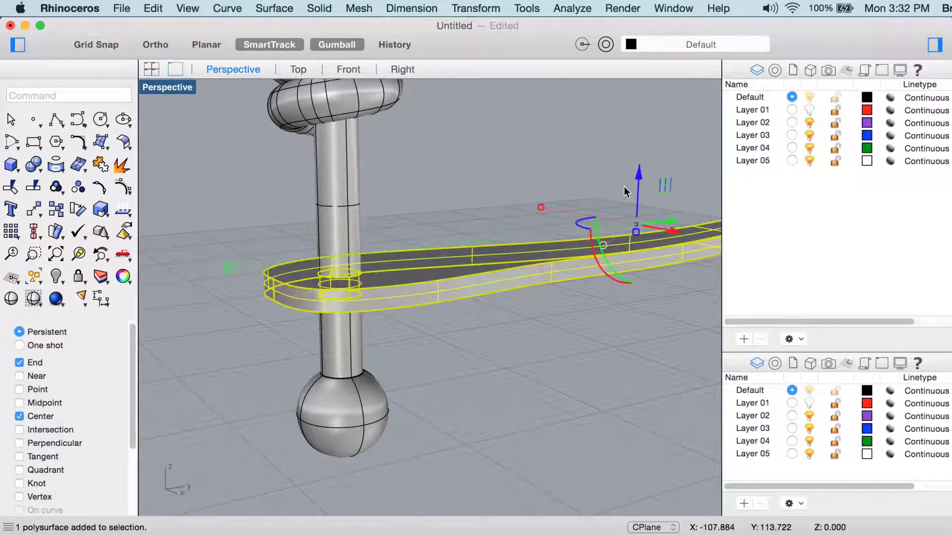
pyautogui.moveTo(639, 175); pyautogui.dragTo(640, 224)
pyautogui.click(490, 213)
pyautogui.moveTo(491, 208); pyautogui.dragTo(448, 380, button='right')
pyautogui.scroll(5, 454, 398)
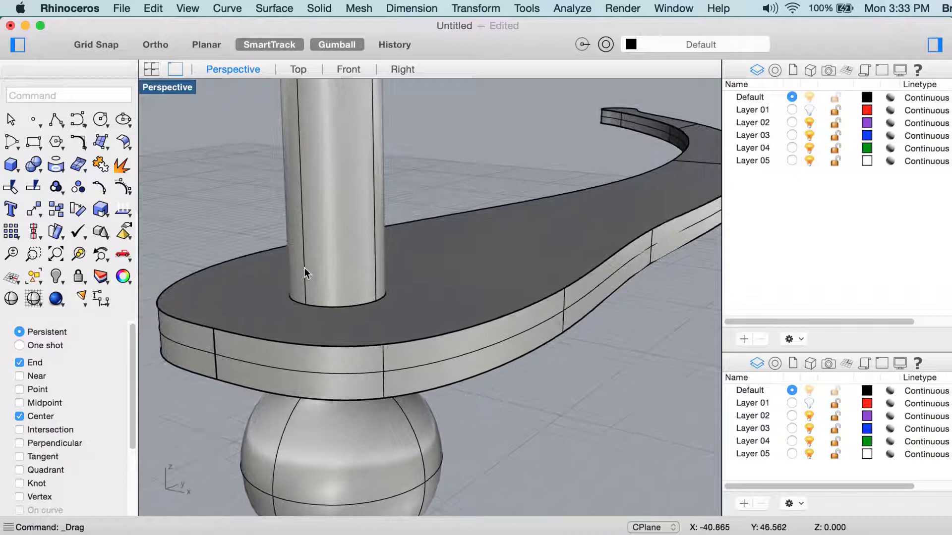
# - Nudge the plate along Z, then bring up the Solid tools flyout
pyautogui.click(261, 330)
pyautogui.moveTo(575, 118); pyautogui.dragTo(533, 117)
pyautogui.click(492, 117)
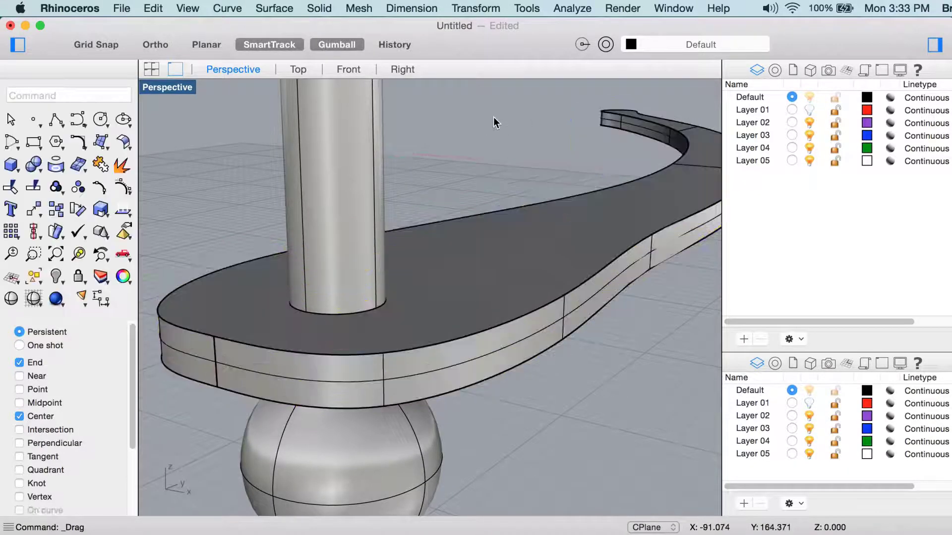
pyautogui.click(126, 145)
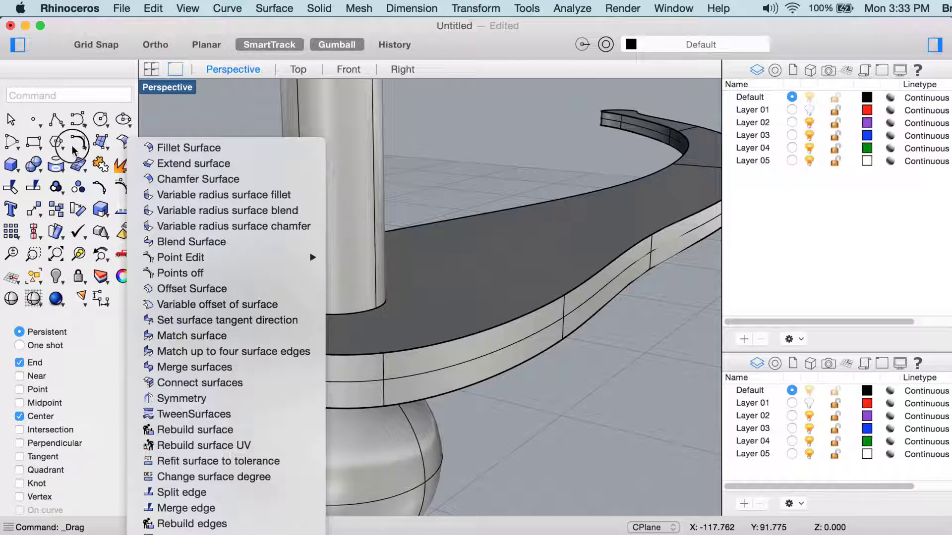
pyautogui.click(33, 165)
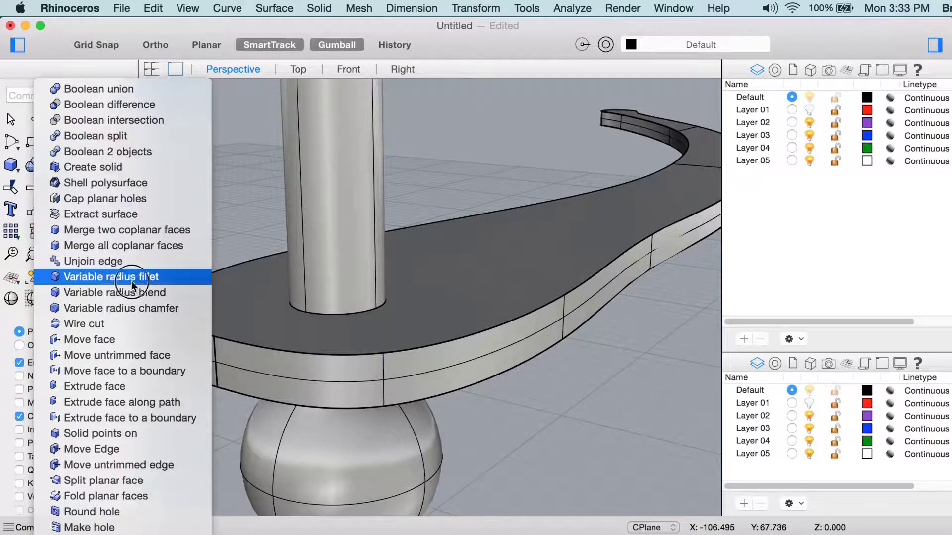
# - Start Variable radius fillet on the slab's top and bottom edges
pyautogui.click(148, 281)
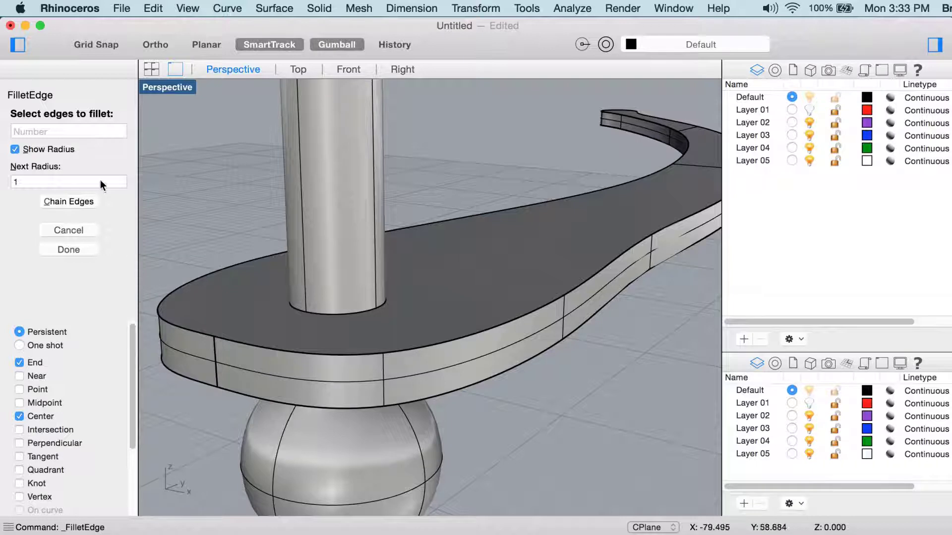
pyautogui.click(420, 353)
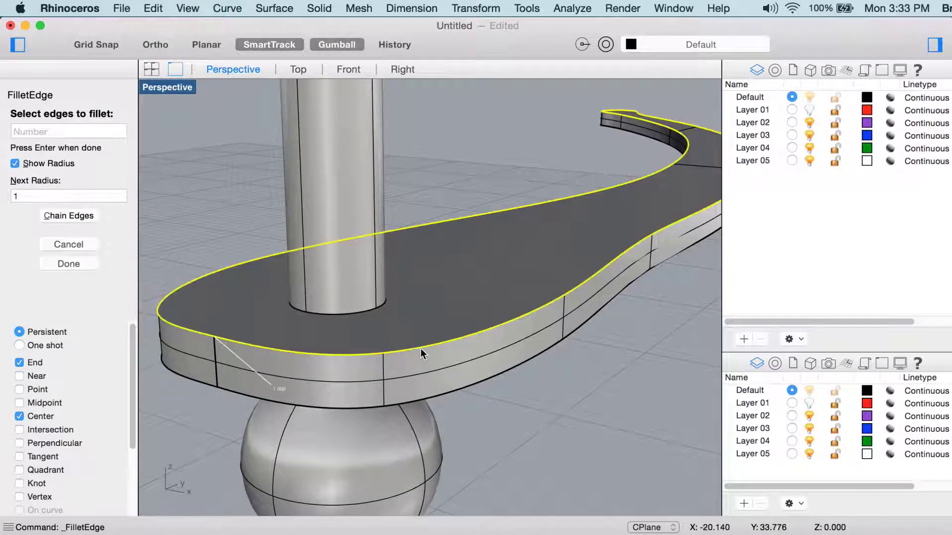
pyautogui.click(448, 397)
pyautogui.press('Return')
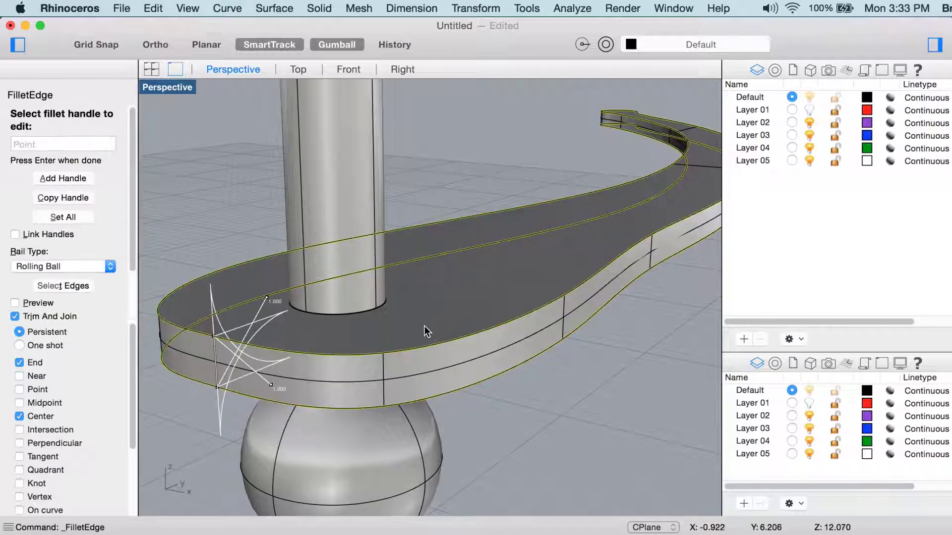
pyautogui.moveTo(351, 319); pyautogui.dragTo(524, 282, button='right')
pyautogui.scroll(5, 300, 244)
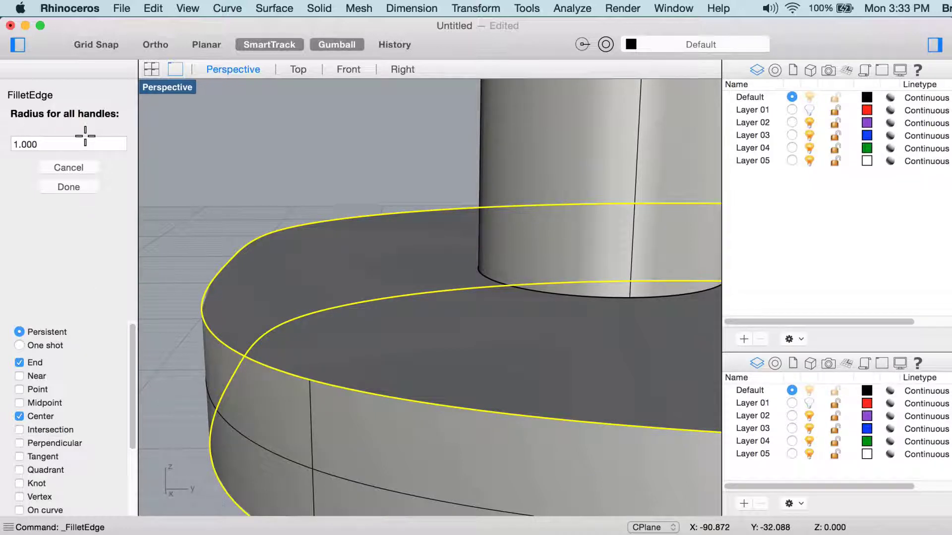
# - Set all fillet radii to 0.2 and apply the fillet
pyautogui.tripleClick(85, 136)
pyautogui.press('BackSpace')
pyautogui.write('.2')
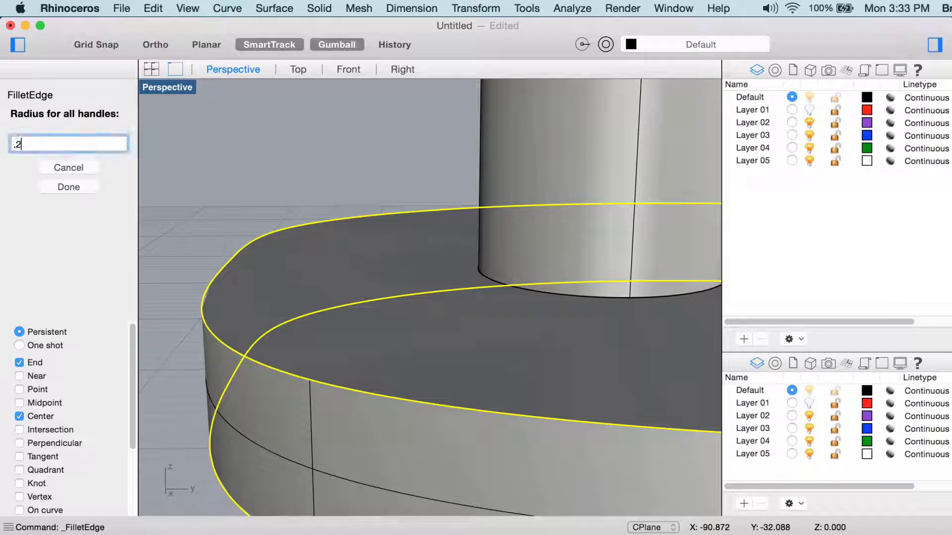
pyautogui.press('Return')
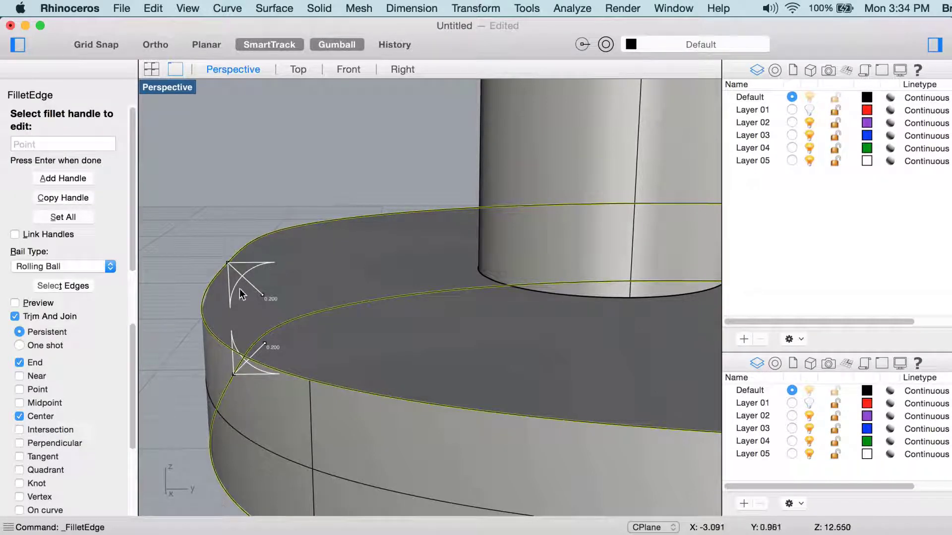
pyautogui.press('Return')
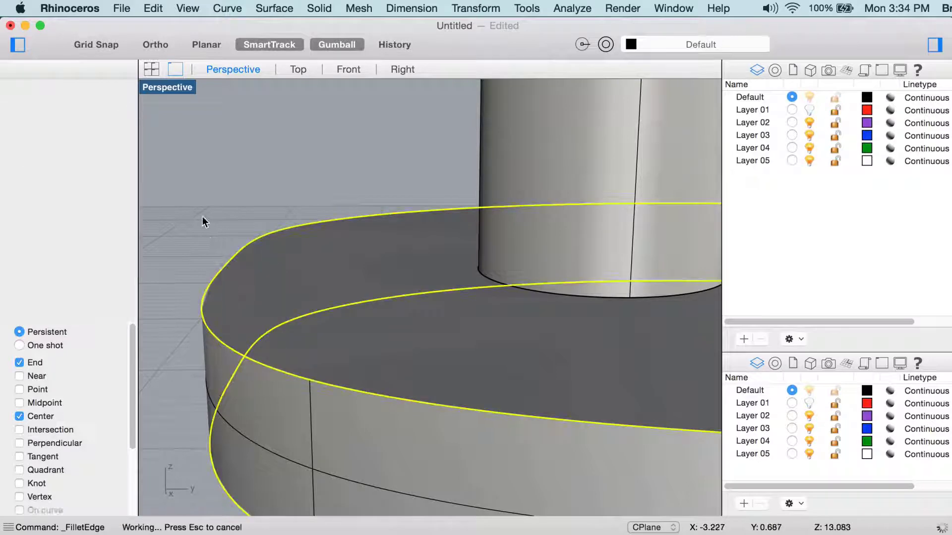
# - Orbit the Perspective view and select the filleted slab
pyautogui.scroll(-6, 255, 255)
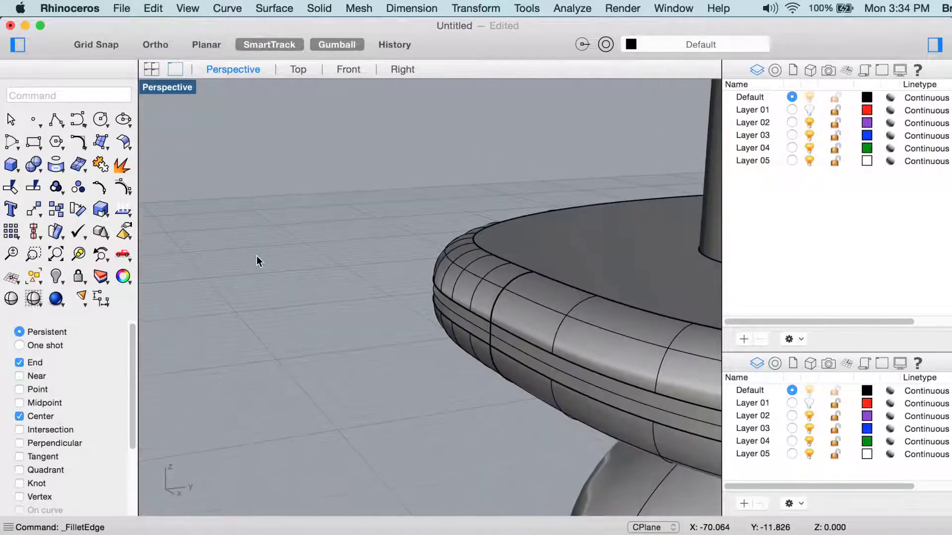
pyautogui.scroll(3, 445, 277)
pyautogui.scroll(-5, 445, 276)
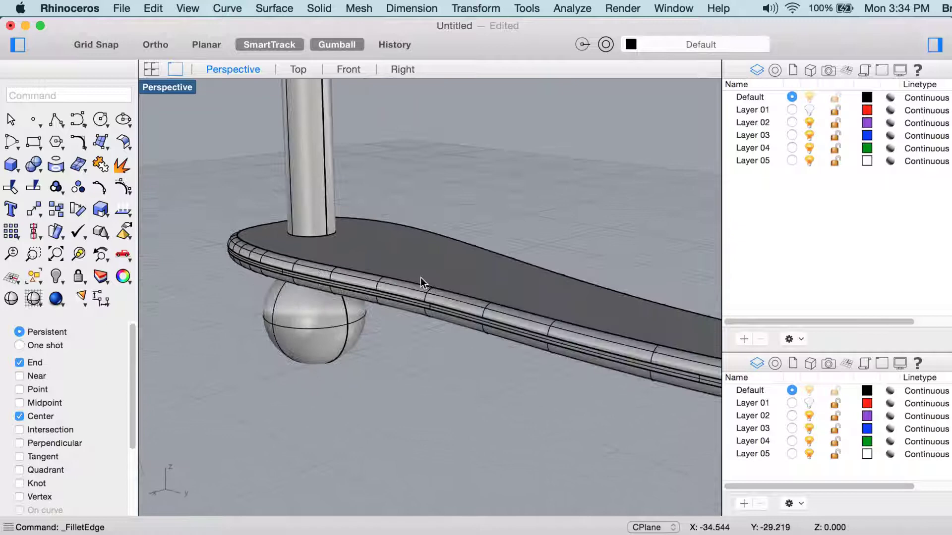
pyautogui.moveTo(477, 305); pyautogui.dragTo(423, 211, button='right')
pyautogui.click(499, 259)
# - Show the slab side-on in the Right viewport, panned to the centre
pyautogui.click(347, 69)
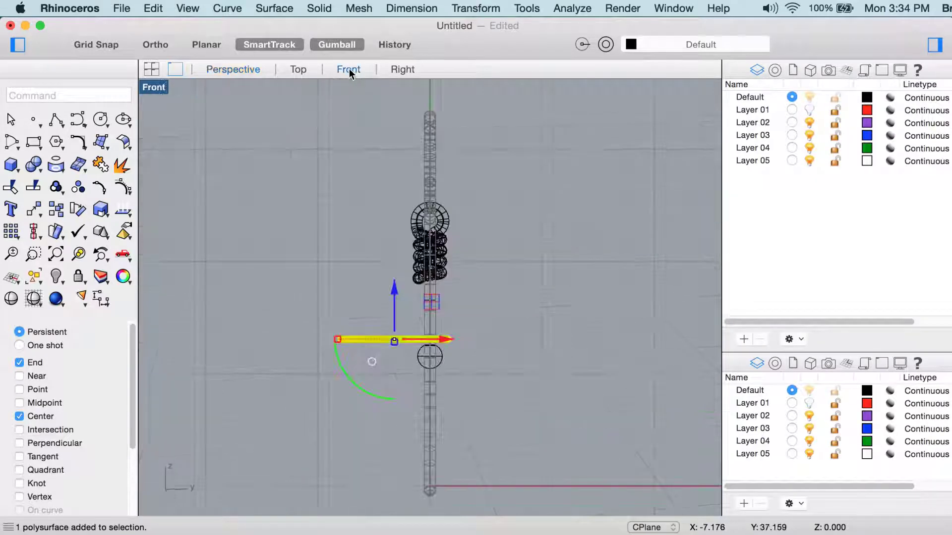
pyautogui.click(402, 70)
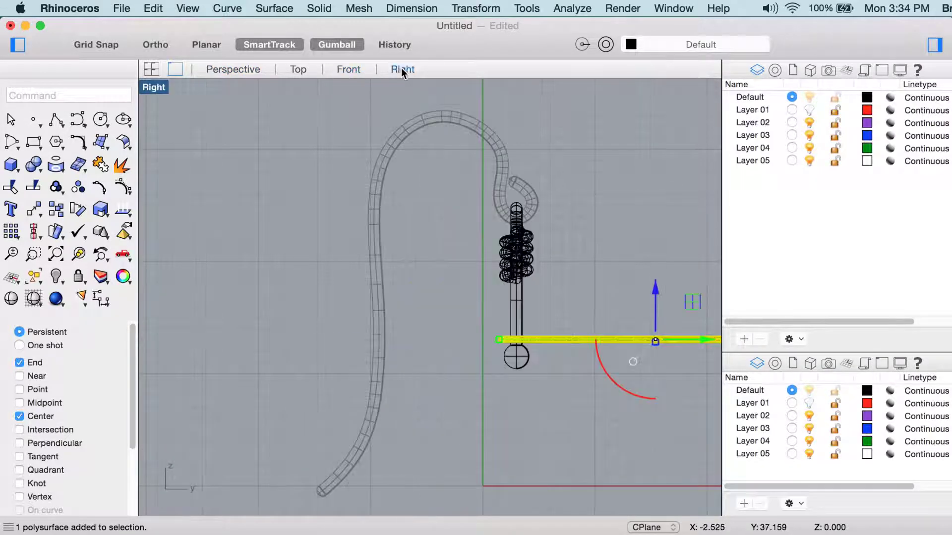
pyautogui.moveTo(582, 228); pyautogui.dragTo(351, 198, button='right')
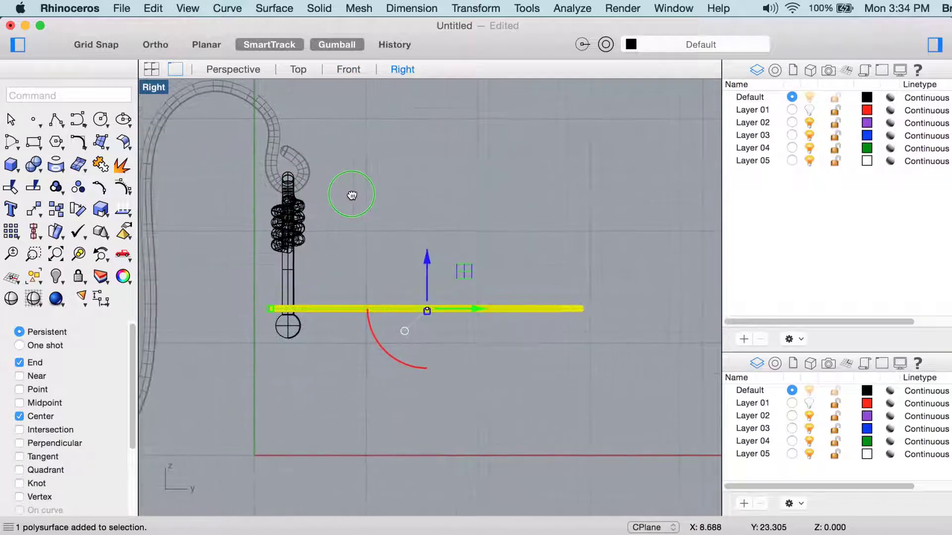
pyautogui.hscroll(-3, 334, 303)
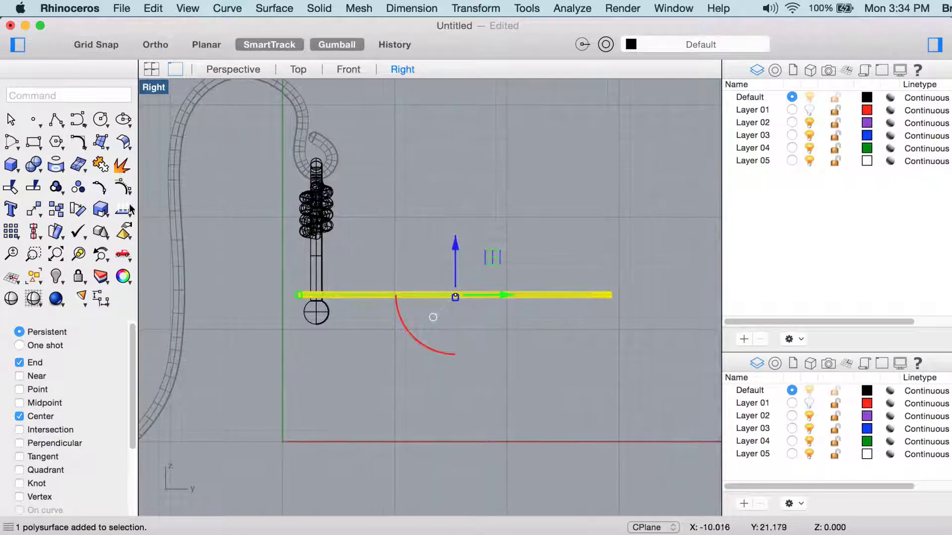
pyautogui.click(53, 239)
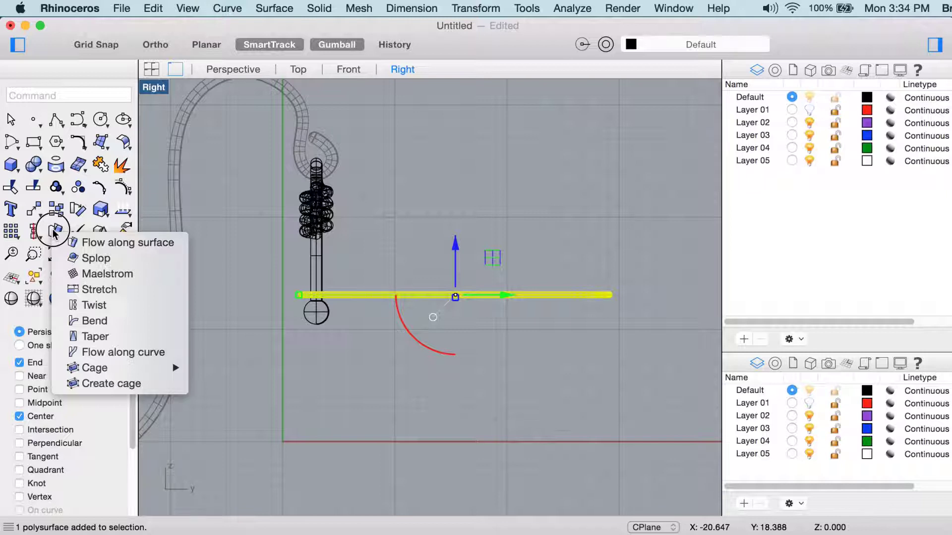
# - Bend the slab downward along a spine from the ball end across the slab
pyautogui.click(97, 323)
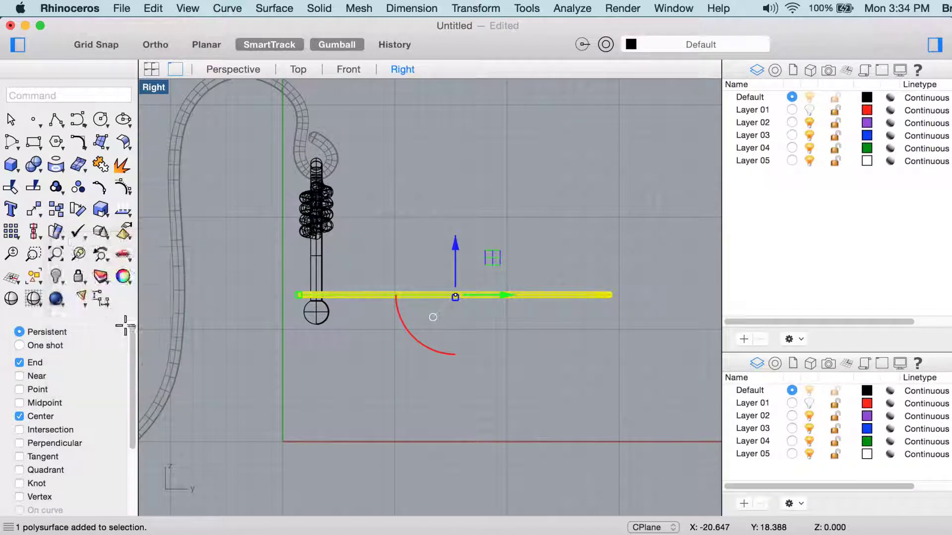
pyautogui.scroll(5, 401, 342)
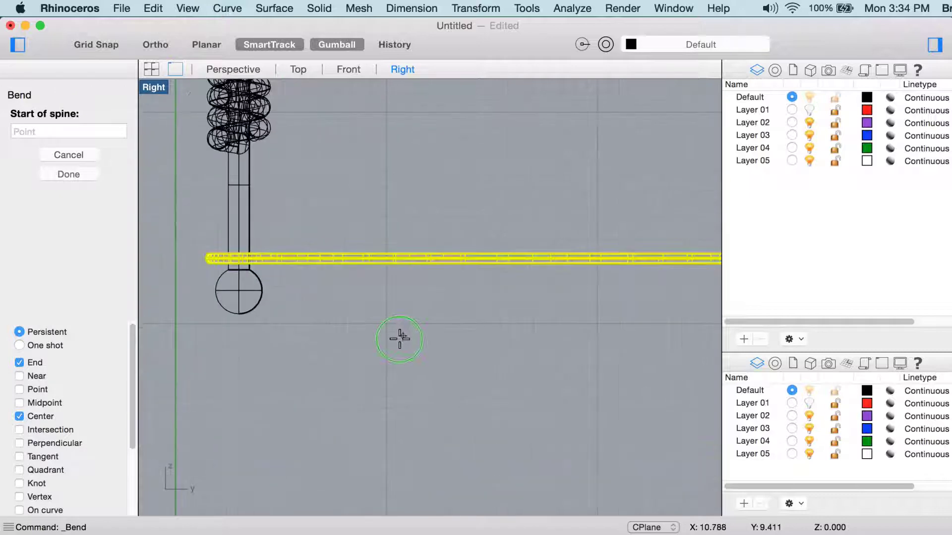
pyautogui.scroll(-4, 387, 353)
pyautogui.hscroll(2, 357, 352)
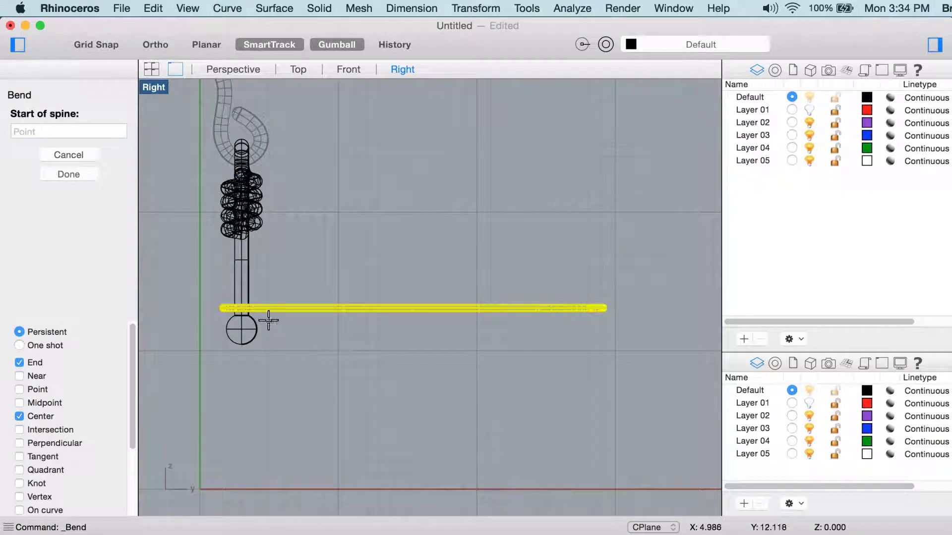
pyautogui.click(267, 323)
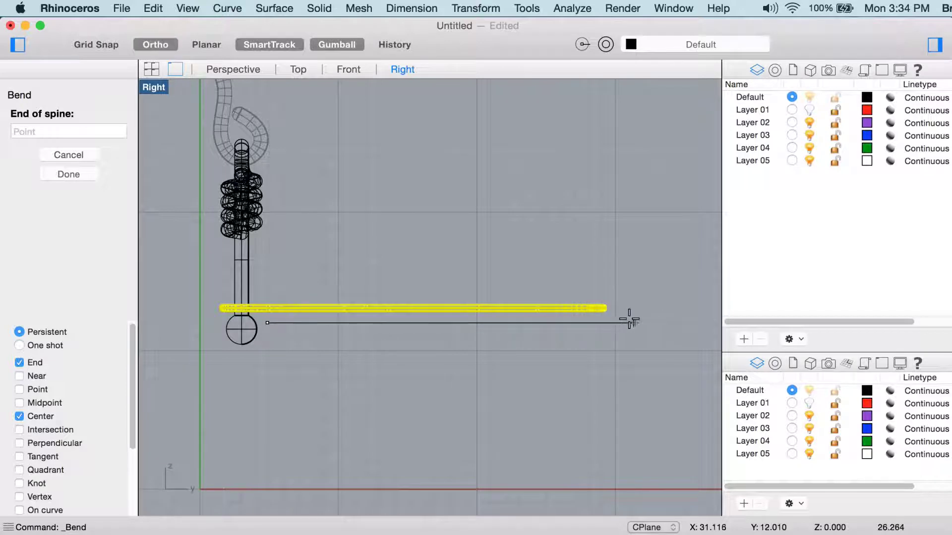
pyautogui.keyDown('shift'); pyautogui.click(633, 324); pyautogui.keyUp('shift')
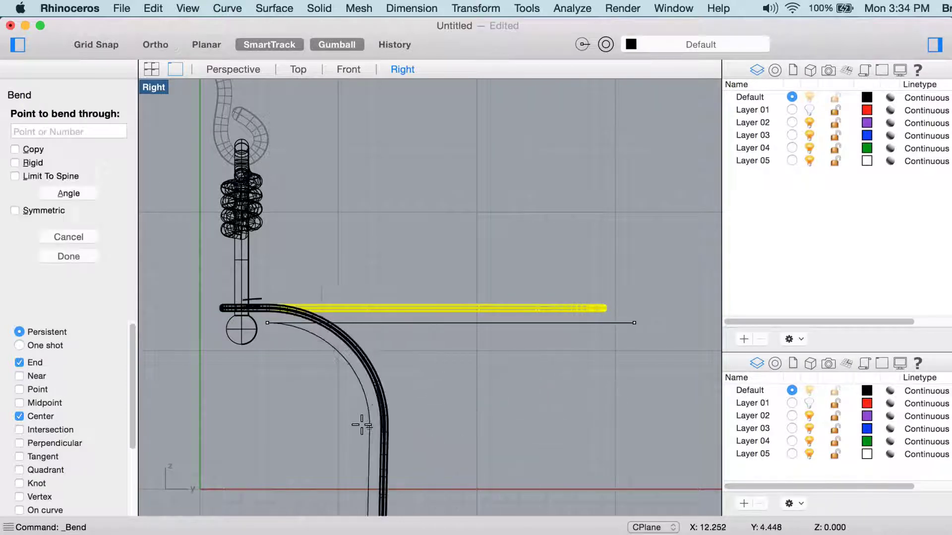
pyautogui.scroll(-3, 338, 410)
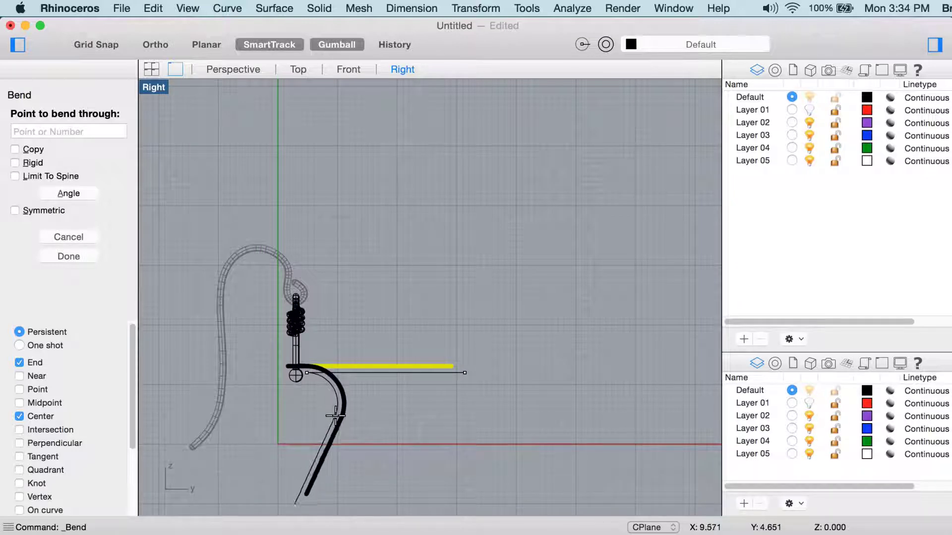
pyautogui.click(335, 416)
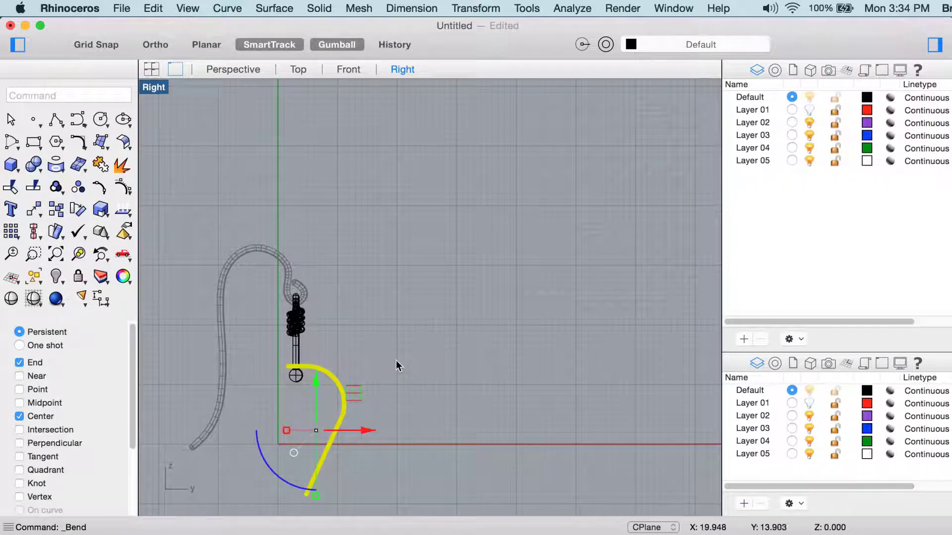
pyautogui.press('Escape')
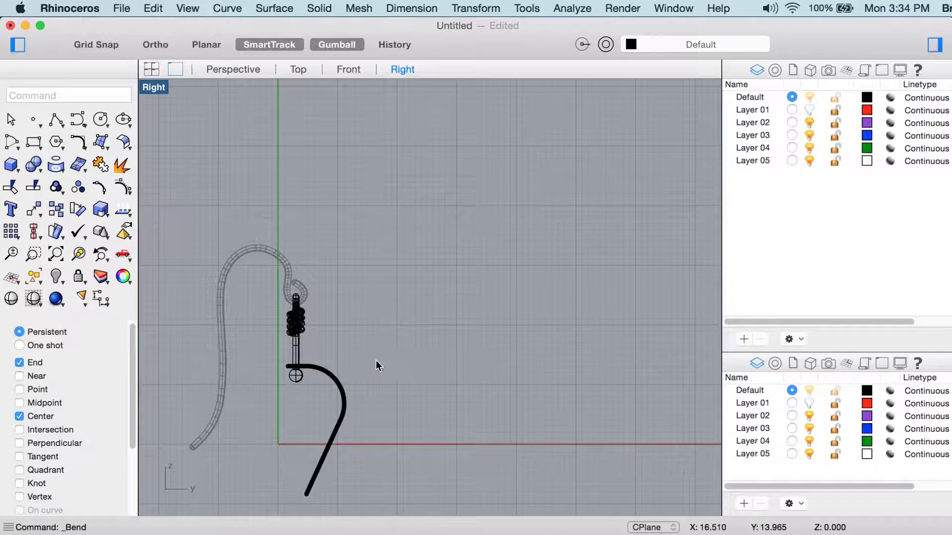
# - Return to Perspective and orbit around to inspect the bent band
pyautogui.click(238, 70)
pyautogui.moveTo(445, 180); pyautogui.dragTo(406, 206, button='right')
pyautogui.scroll(5, 391, 260)
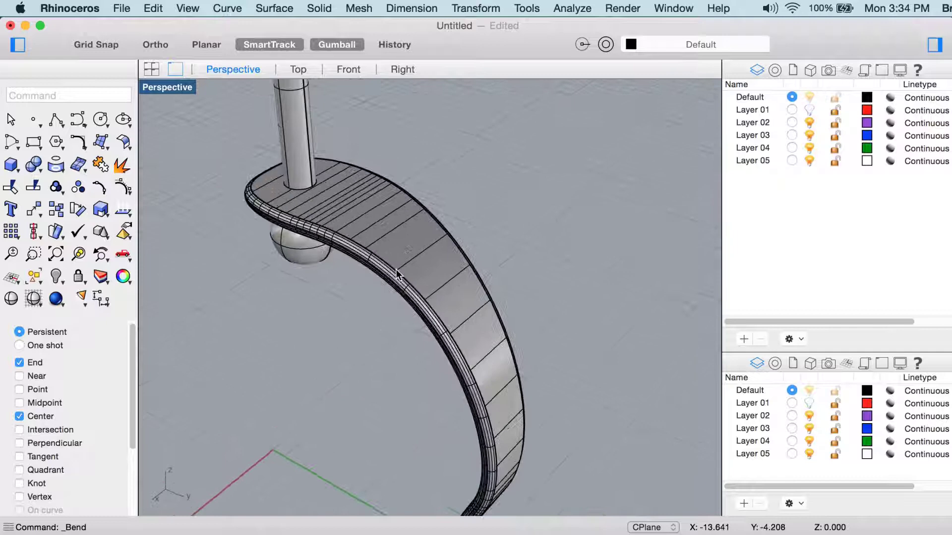
pyautogui.scroll(4, 419, 265)
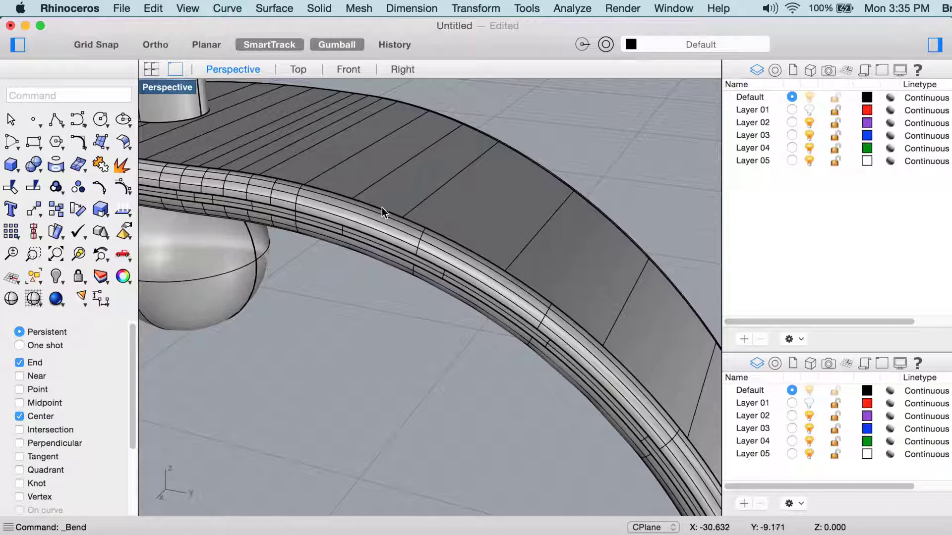
pyautogui.moveTo(484, 218); pyautogui.dragTo(351, 214, button='right')
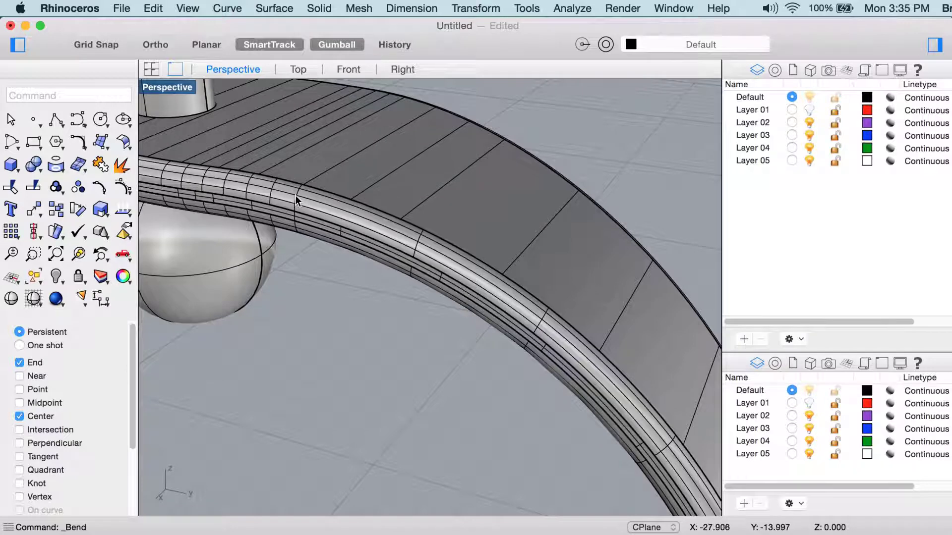
pyautogui.moveTo(377, 201)
pyautogui.mouseDown(button='right')
pyautogui.moveTo(362, 202)
pyautogui.moveTo(366, 193)
pyautogui.mouseUp(button='right')
pyautogui.moveTo(439, 180)
pyautogui.mouseDown(button='right')
pyautogui.moveTo(463, 159)
pyautogui.moveTo(418, 198)
pyautogui.moveTo(440, 170)
pyautogui.mouseUp(button='right')
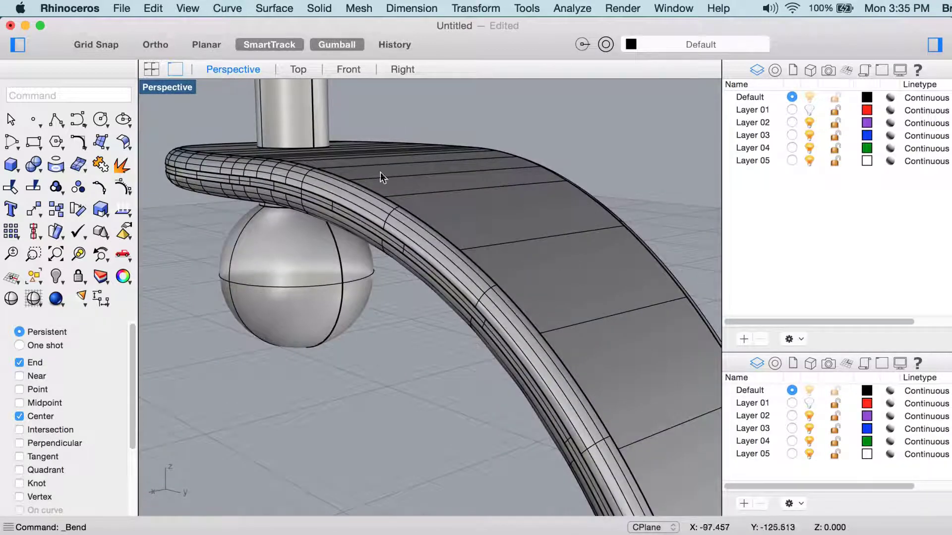
# - Uncheck Surface isocurves in the Display panel and zoom onto the bent band
pyautogui.click(901, 70)
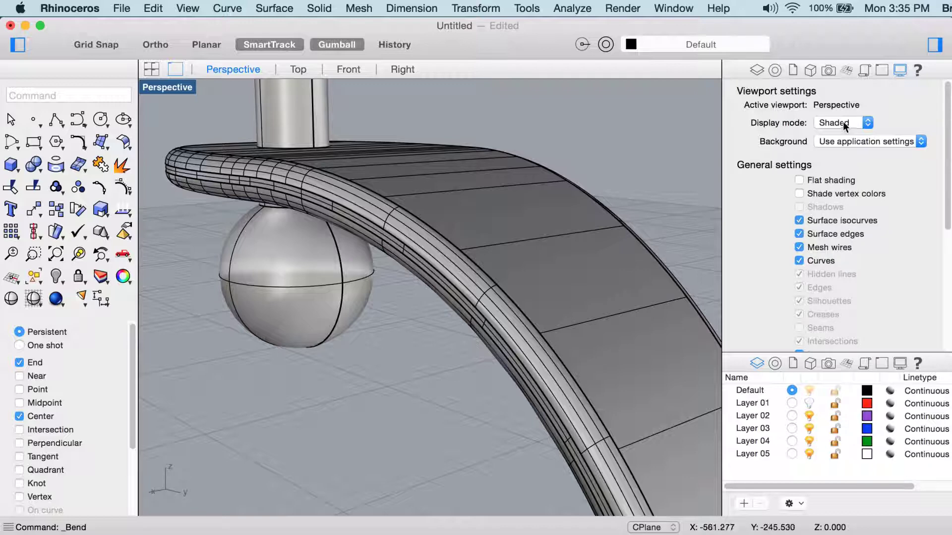
pyautogui.click(801, 220)
pyautogui.moveTo(474, 167); pyautogui.dragTo(570, 187, button='right')
pyautogui.scroll(-3, 490, 181)
pyautogui.scroll(-2, 514, 217)
# - Select the bent band and bring up the Array flyout for Polar array
pyautogui.click(488, 177)
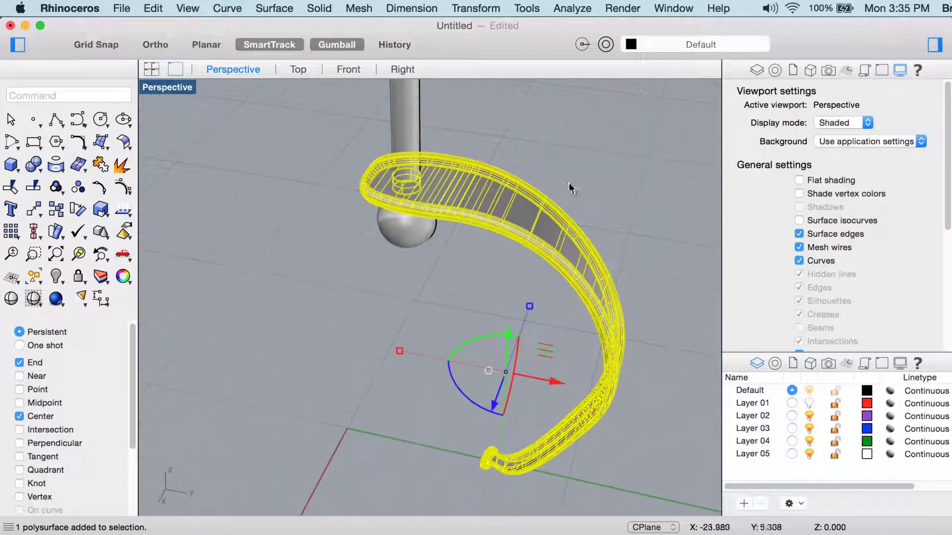
pyautogui.scroll(-5, 492, 278)
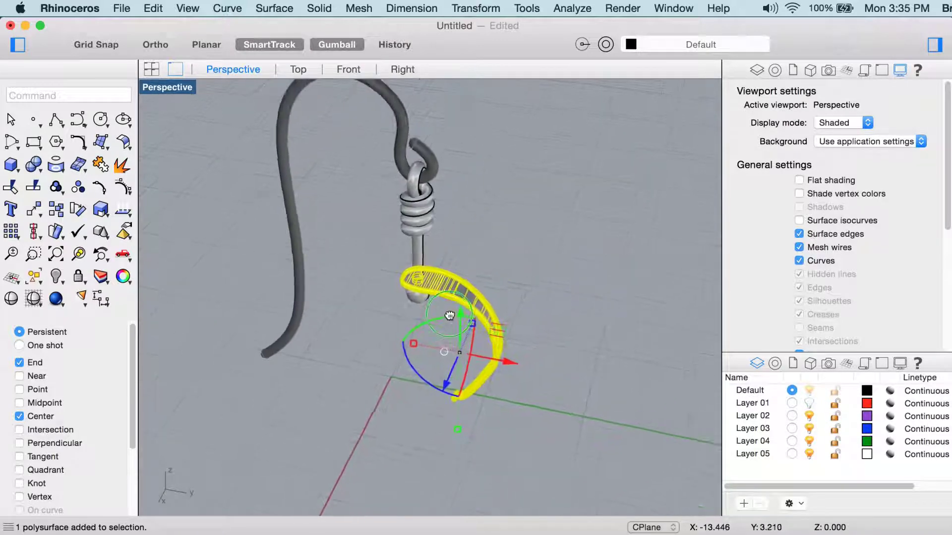
pyautogui.scroll(5, 425, 283)
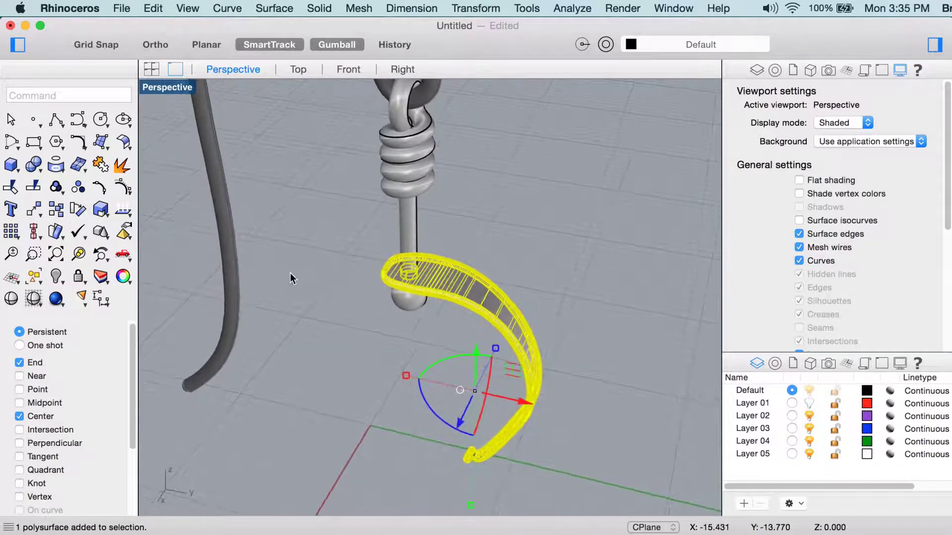
pyautogui.click(12, 233)
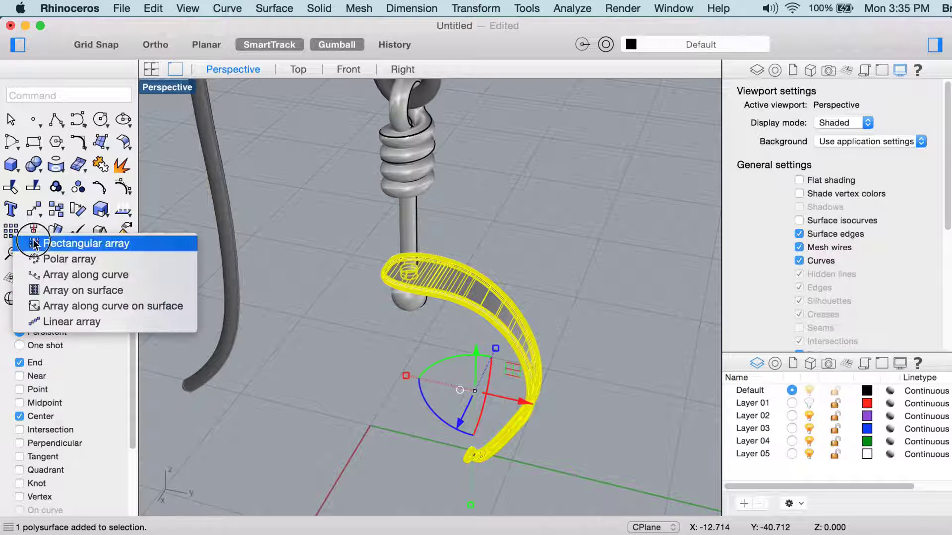
# - Start a polar array of 6 items centred on the hook's circle centre
pyautogui.click(87, 261)
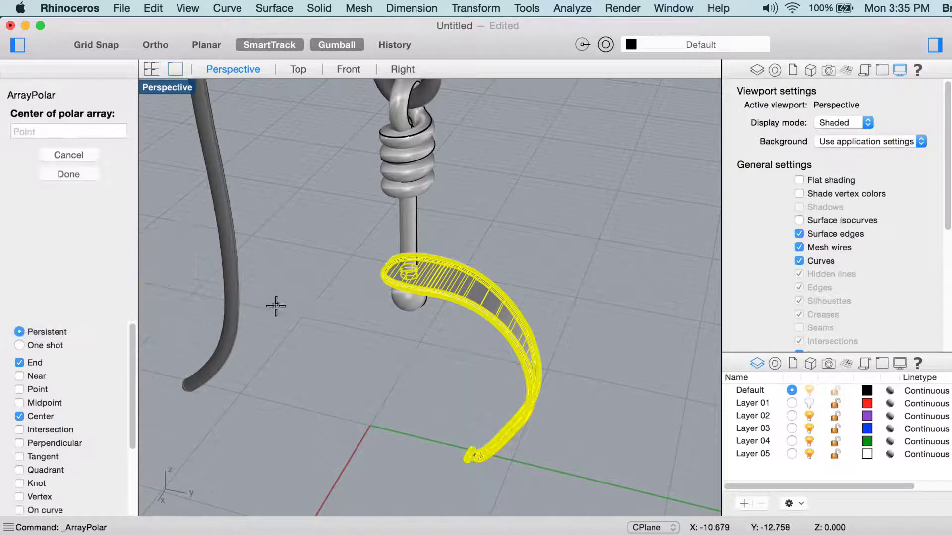
pyautogui.scroll(10, 357, 323)
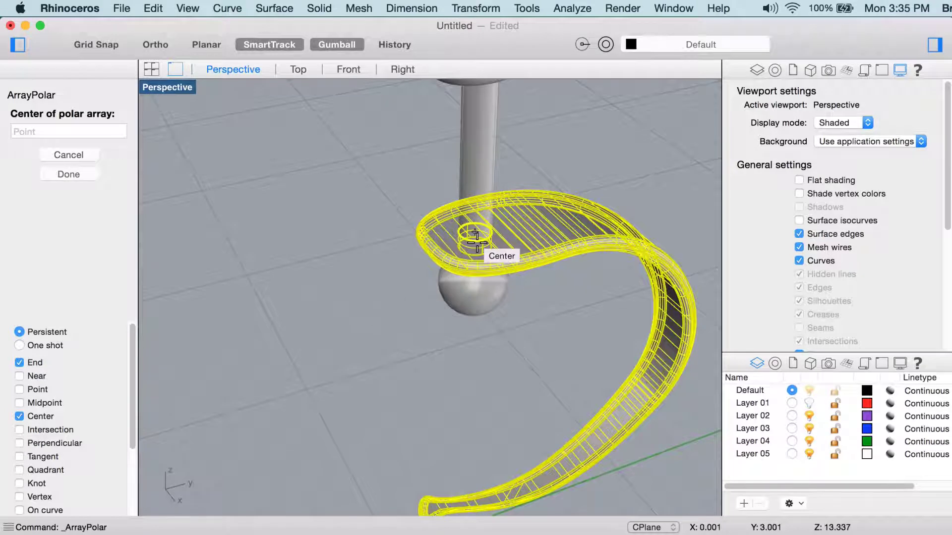
pyautogui.click(477, 240)
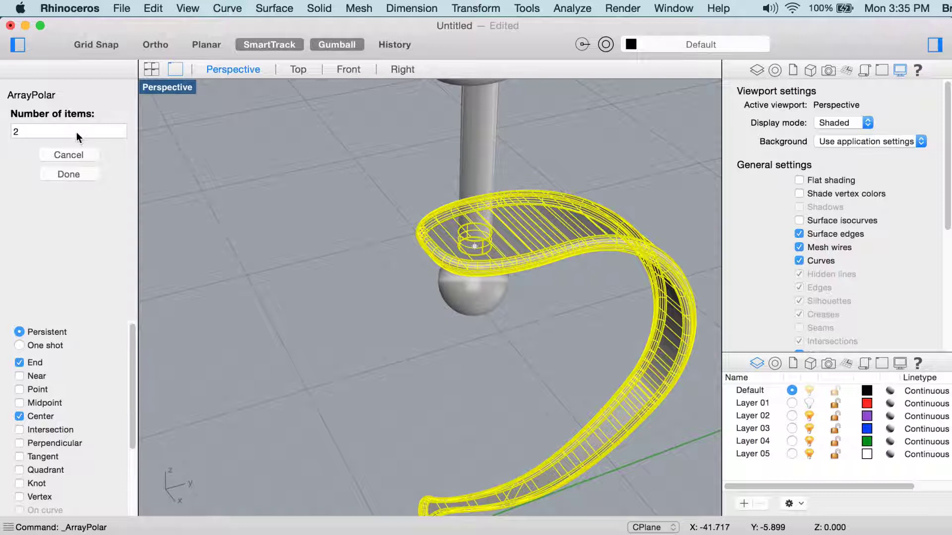
pyautogui.write('6')
pyautogui.press('Return')
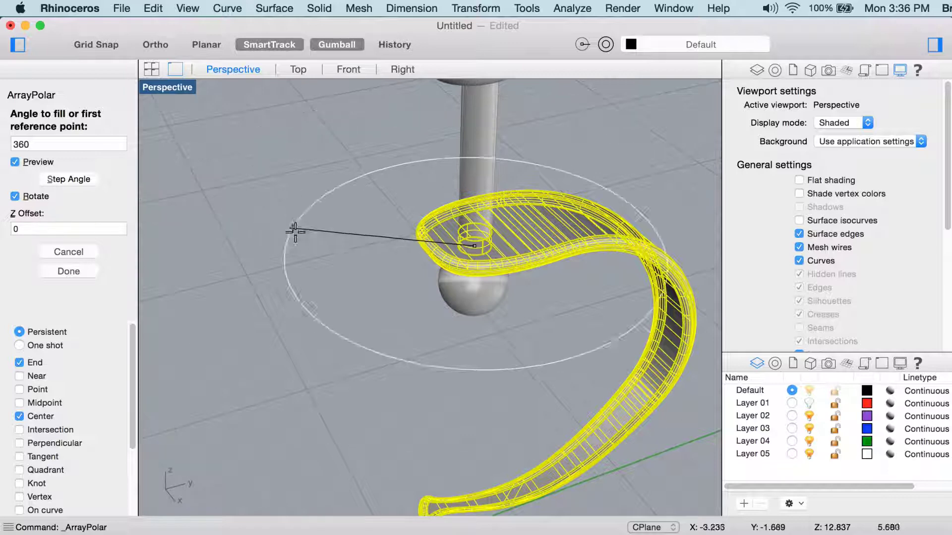
# - Set a 0.5 Z offset over a 360° fill and accept the array
pyautogui.scroll(-5, 317, 272)
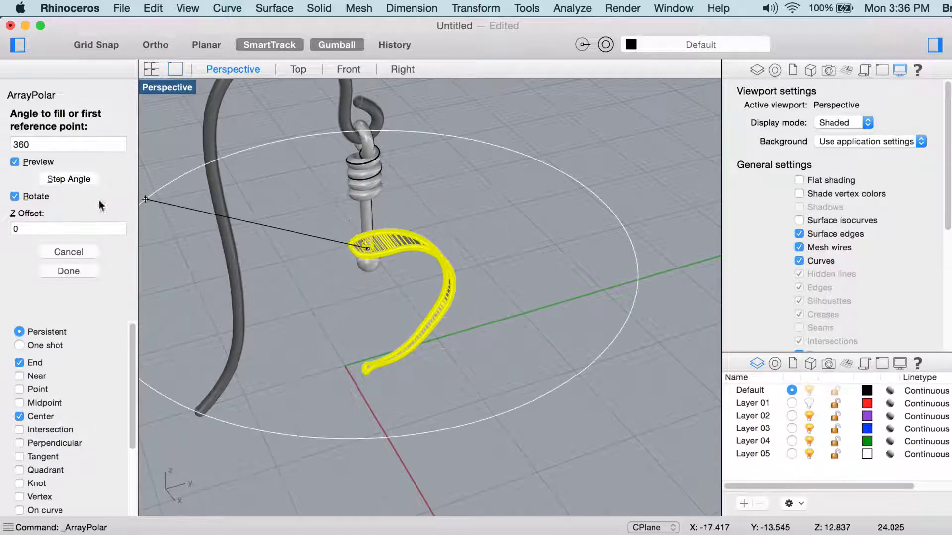
pyautogui.click(15, 229)
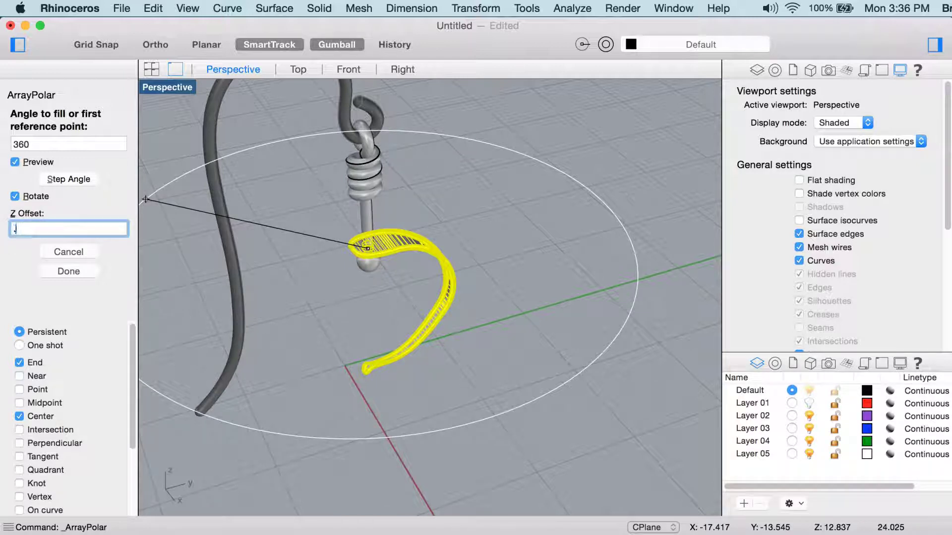
pyautogui.click(76, 270)
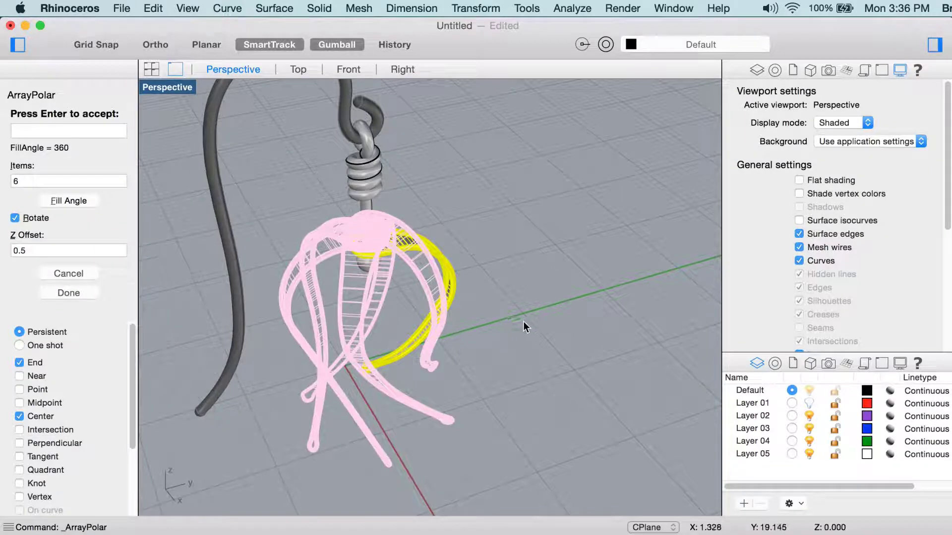
pyautogui.moveTo(523, 321); pyautogui.dragTo(455, 275, button='right')
pyautogui.scroll(6, 413, 235)
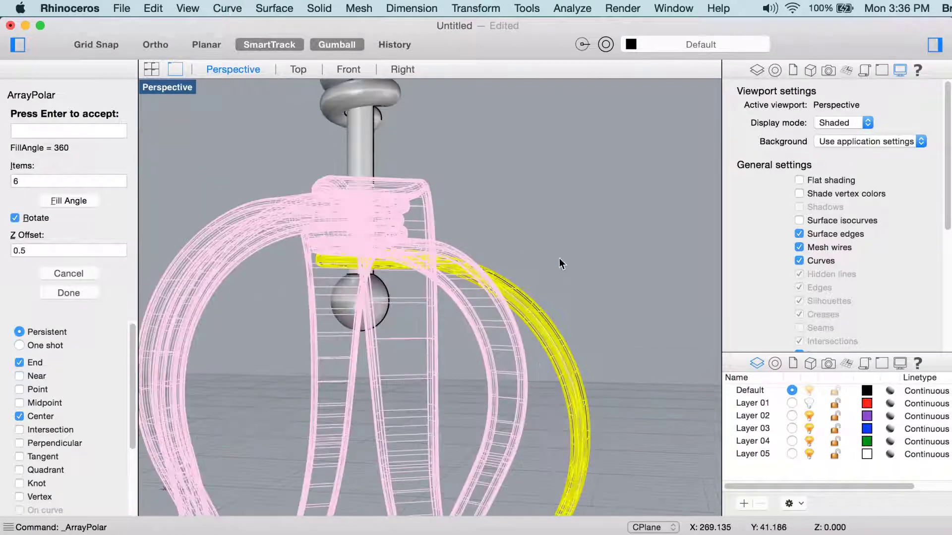
pyautogui.moveTo(559, 262)
pyautogui.mouseDown(button='right')
pyautogui.moveTo(477, 329)
pyautogui.moveTo(508, 342)
pyautogui.moveTo(504, 287)
pyautogui.moveTo(421, 256)
pyautogui.moveTo(352, 266)
pyautogui.moveTo(452, 302)
pyautogui.moveTo(495, 268)
pyautogui.moveTo(537, 272)
pyautogui.moveTo(584, 239)
pyautogui.moveTo(588, 158)
pyautogui.moveTo(592, 166)
pyautogui.moveTo(536, 161)
pyautogui.moveTo(523, 177)
pyautogui.moveTo(627, 172)
pyautogui.moveTo(599, 170)
pyautogui.moveTo(565, 186)
pyautogui.moveTo(510, 230)
pyautogui.moveTo(510, 245)
pyautogui.moveTo(227, 240)
pyautogui.moveTo(359, 221)
pyautogui.moveTo(499, 238)
pyautogui.moveTo(512, 247)
pyautogui.moveTo(490, 240)
pyautogui.moveTo(489, 277)
pyautogui.mouseUp(button='right')
pyautogui.press('Return')
# - Clear the selection, then crossing-window select all six arrayed bands from a lower view
pyautogui.click(593, 166)
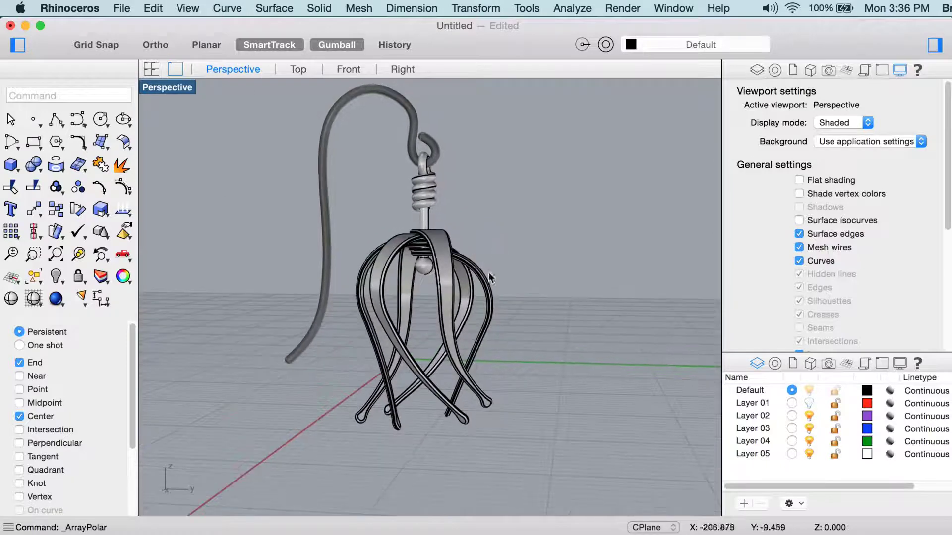
pyautogui.moveTo(484, 350); pyautogui.dragTo(510, 412, button='right')
pyautogui.moveTo(513, 448); pyautogui.dragTo(360, 341)
pyautogui.moveTo(378, 328); pyautogui.dragTo(470, 300, button='right')
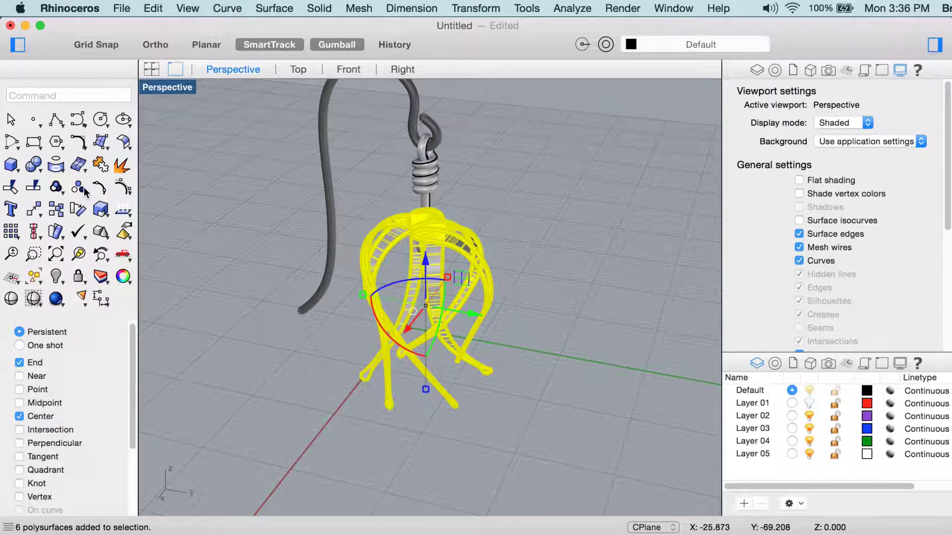
# - Group the six plates and wrap them in a default bounding-box editing cage
pyautogui.click(57, 188)
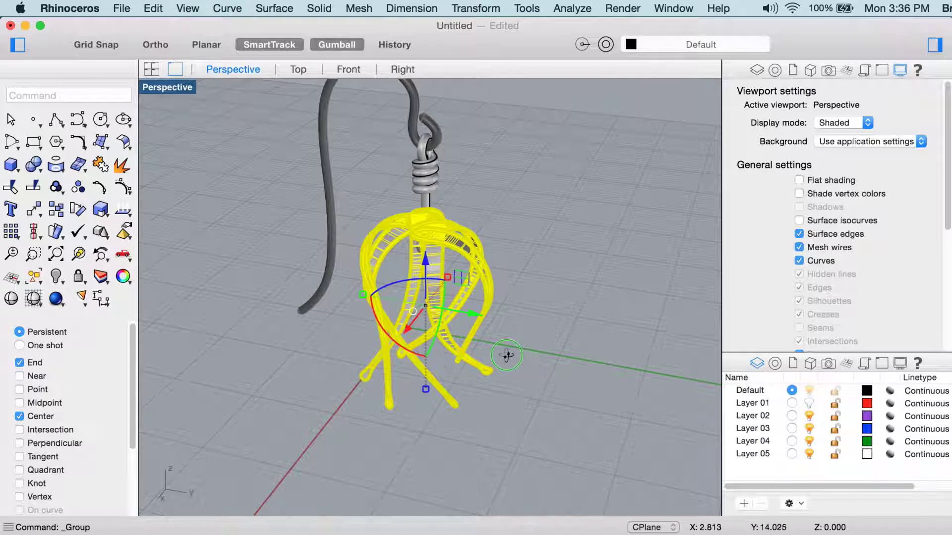
pyautogui.moveTo(506, 356); pyautogui.dragTo(520, 333, button='right')
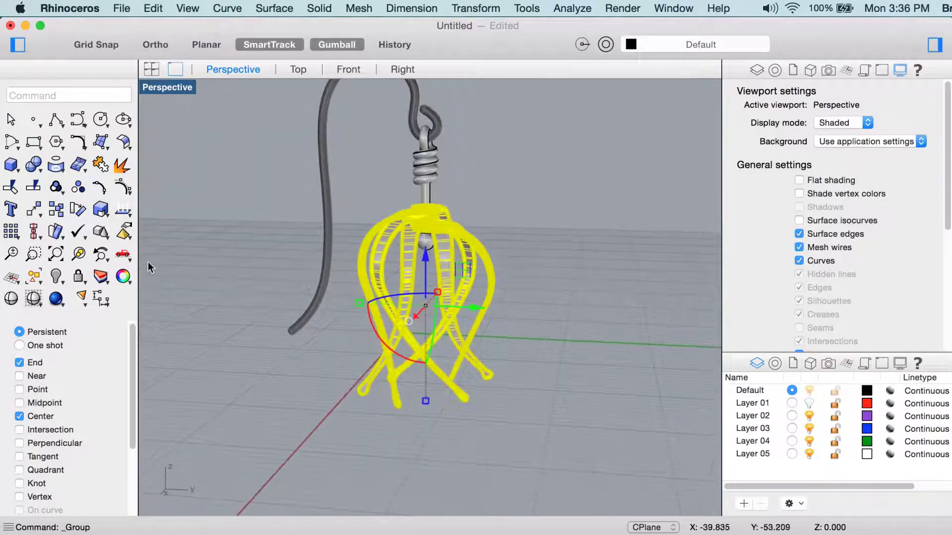
pyautogui.click(57, 231)
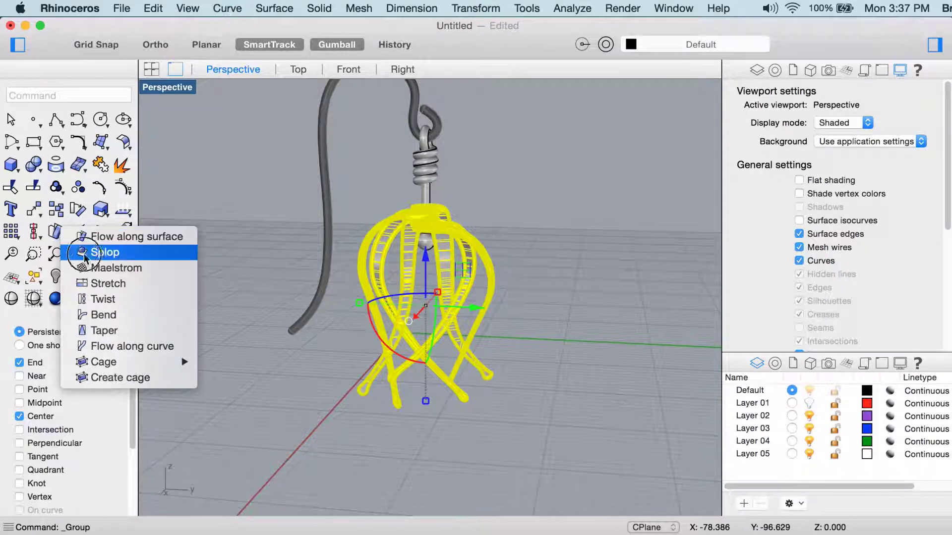
pyautogui.moveTo(138, 365)
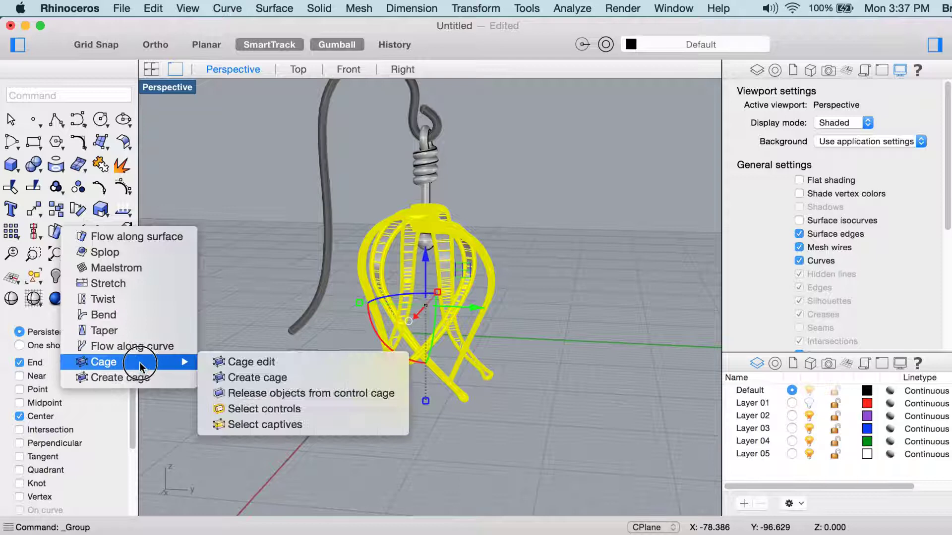
pyautogui.click(276, 365)
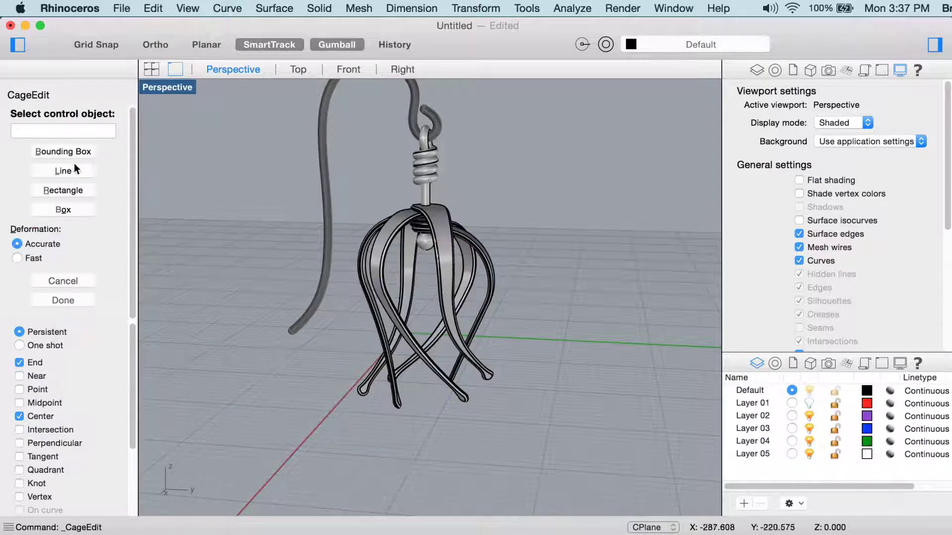
pyautogui.click(67, 150)
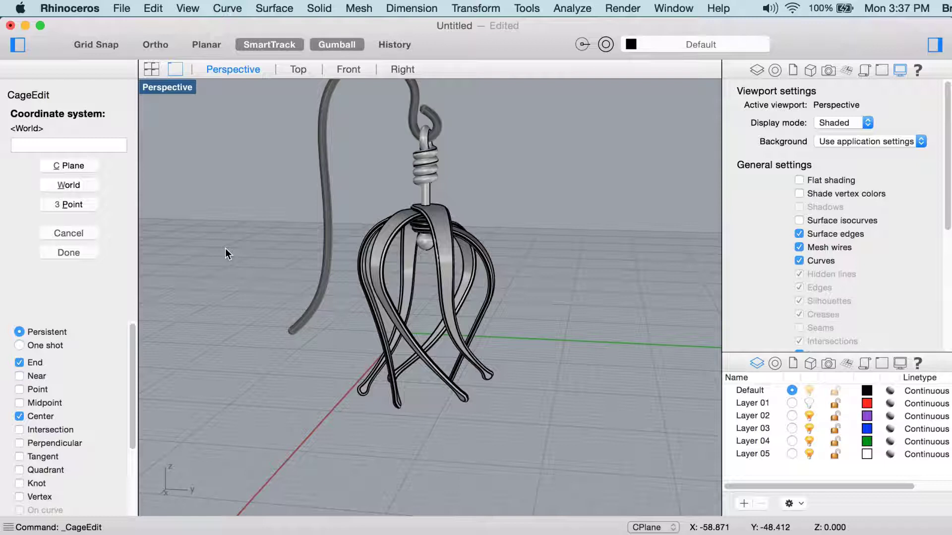
pyautogui.press('Return')
pyautogui.press('Return')
pyautogui.press('Return')
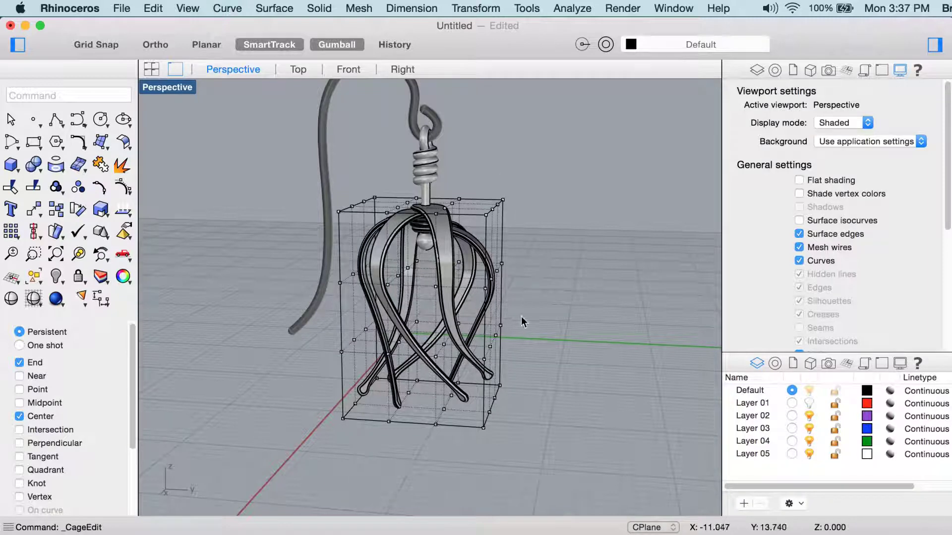
# - Drag the 16 bottom cage points downward and pinch them inward to stretch the cluster
pyautogui.moveTo(522, 321); pyautogui.dragTo(576, 272, button='right')
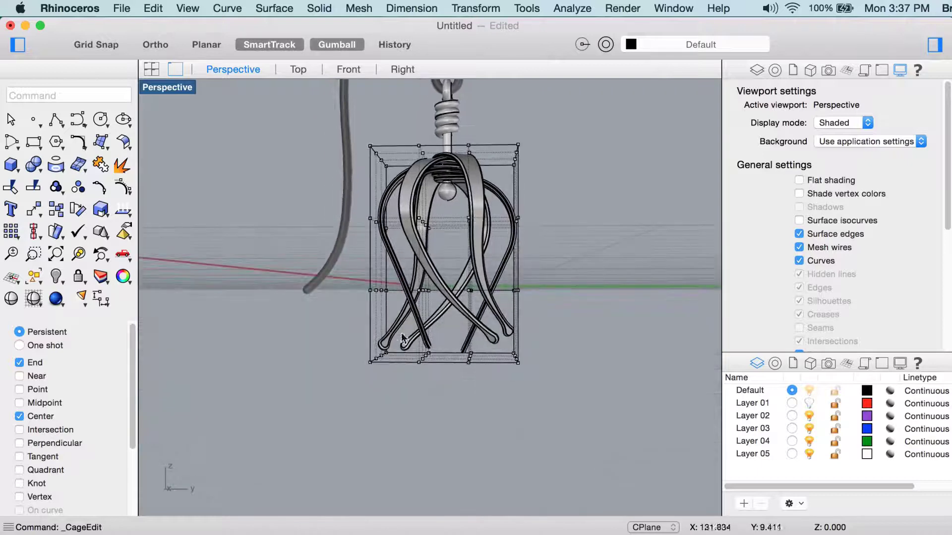
pyautogui.moveTo(356, 332); pyautogui.dragTo(579, 422)
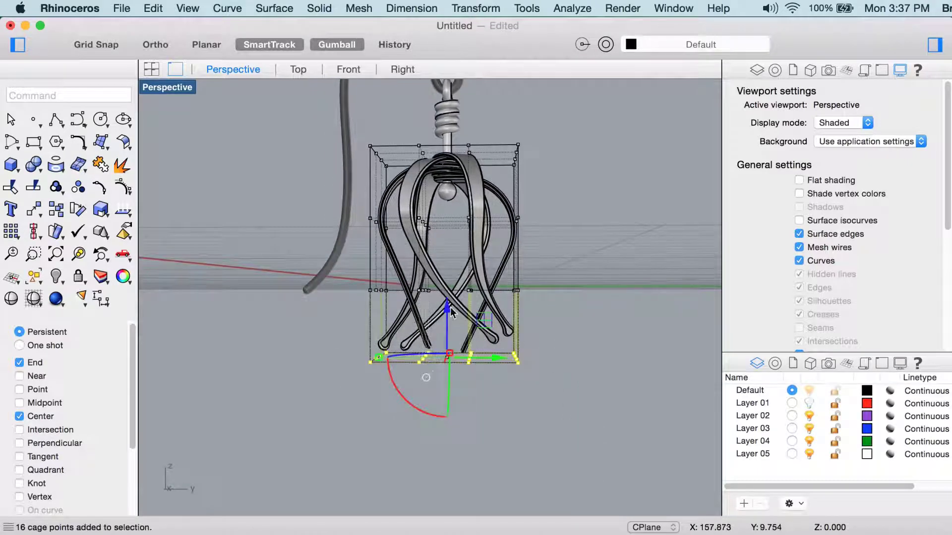
pyautogui.moveTo(451, 309); pyautogui.dragTo(462, 434)
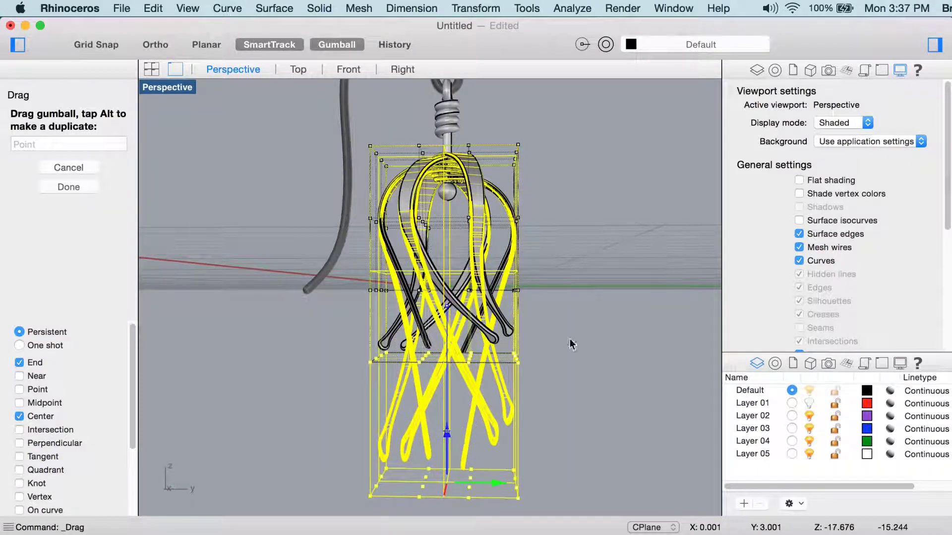
pyautogui.moveTo(570, 340); pyautogui.dragTo(570, 338)
pyautogui.moveTo(571, 338); pyautogui.dragTo(566, 252, button='right')
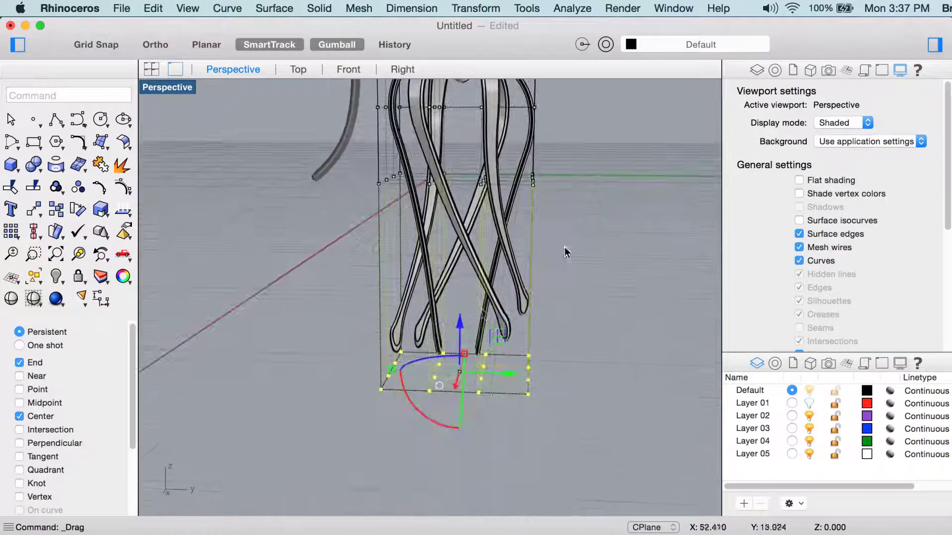
pyautogui.moveTo(392, 368); pyautogui.dragTo(435, 371)
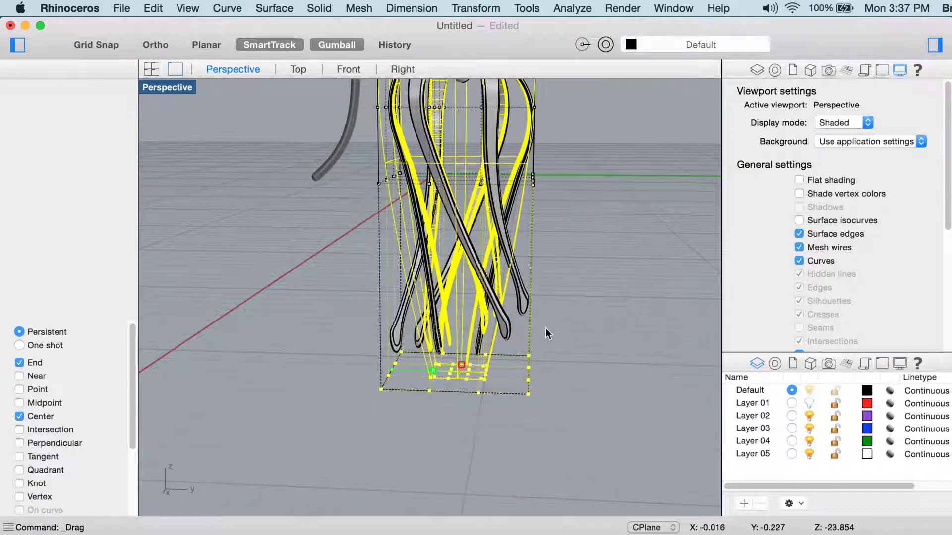
# - Scale the 32 middle cage points inward to taper the cluster, then deselect
pyautogui.moveTo(556, 299); pyautogui.dragTo(480, 298, button='right')
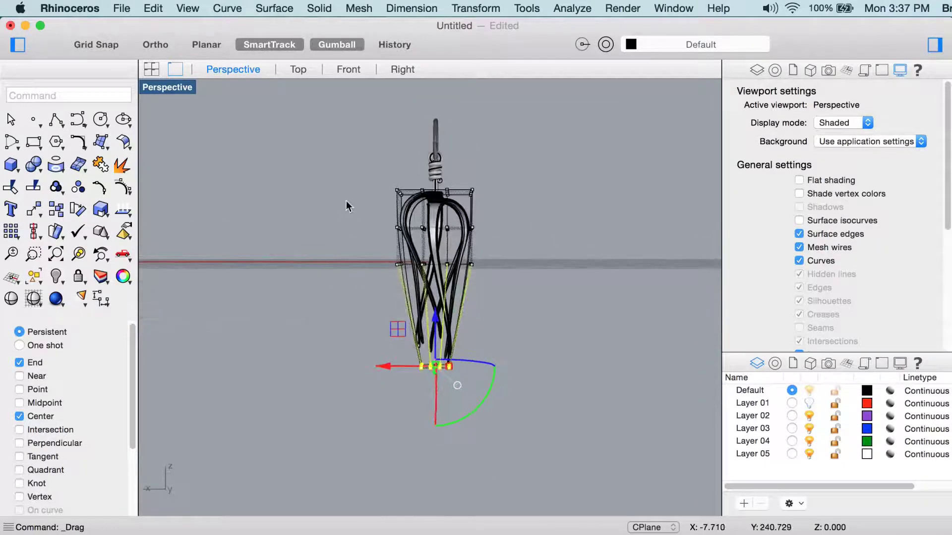
pyautogui.moveTo(337, 200); pyautogui.dragTo(504, 279)
pyautogui.moveTo(454, 231); pyautogui.dragTo(476, 248, button='right')
pyautogui.moveTo(470, 246); pyautogui.dragTo(446, 253)
pyautogui.scroll(10, 516, 271)
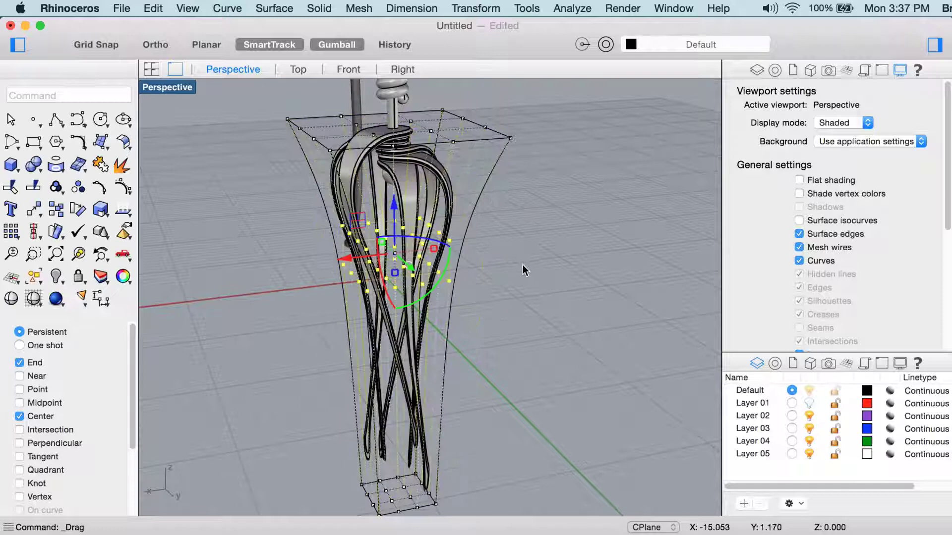
pyautogui.press('Escape')
pyautogui.scroll(-5, 461, 267)
pyautogui.moveTo(461, 267); pyautogui.dragTo(520, 258, button='right')
pyautogui.scroll(8, 373, 218)
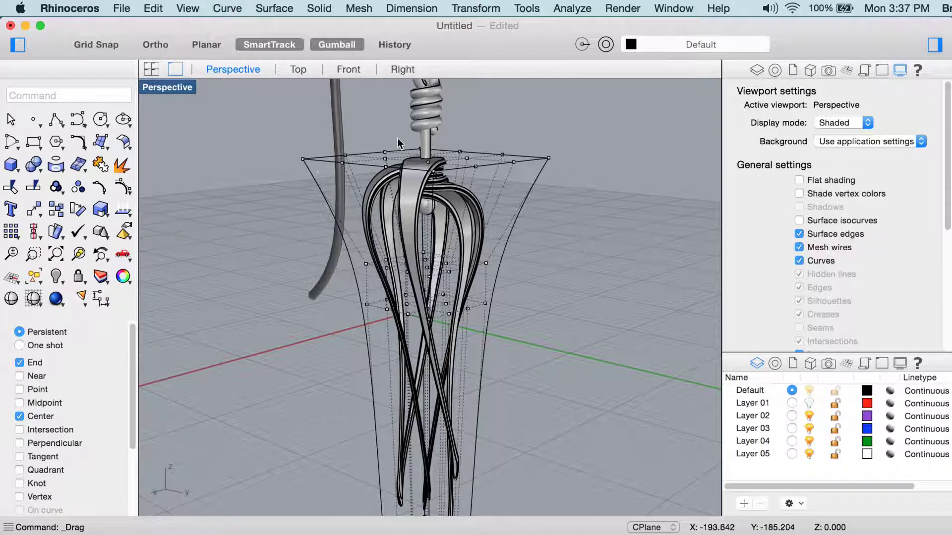
# - Hide the cage control points and delete the editing cage, leaving the bands under the hook
pyautogui.press('F11')
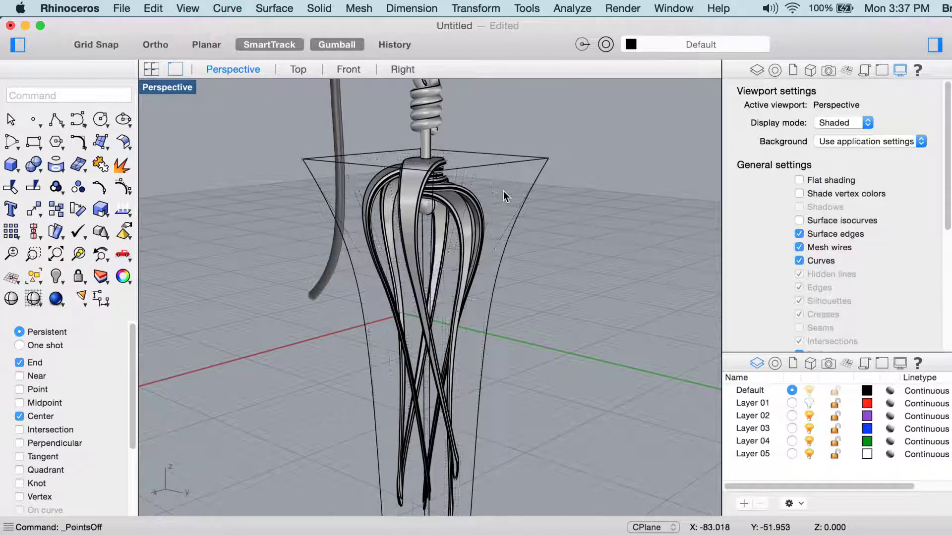
pyautogui.click(523, 160)
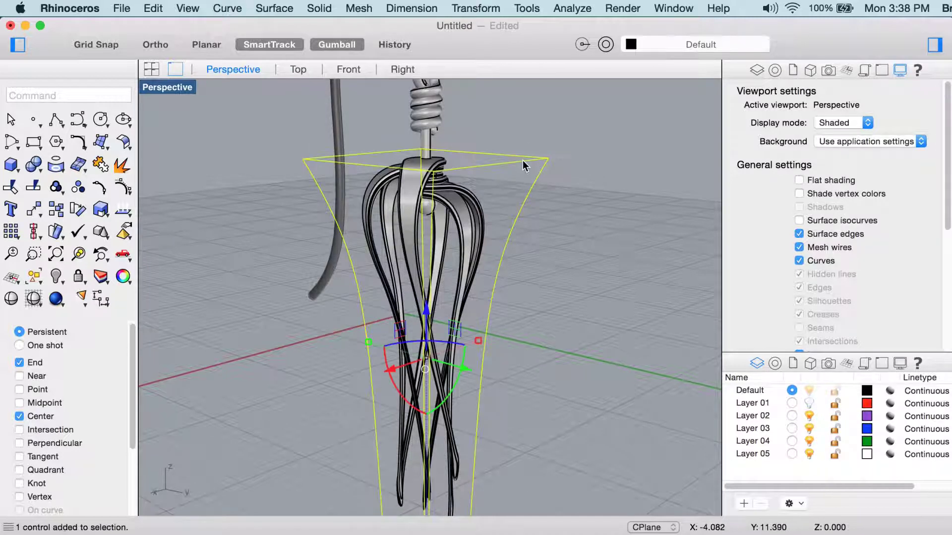
pyautogui.press('Delete')
pyautogui.scroll(5, 522, 164)
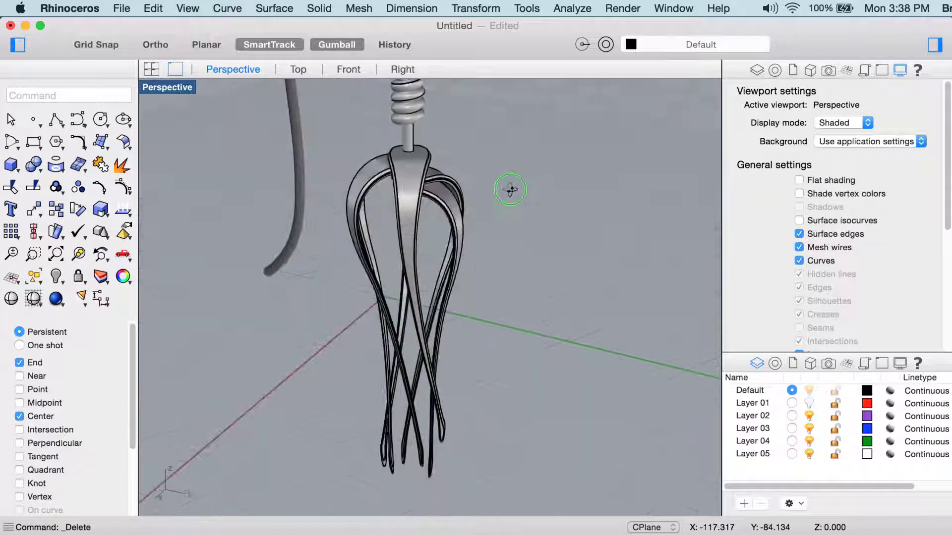
pyautogui.scroll(-5, 544, 188)
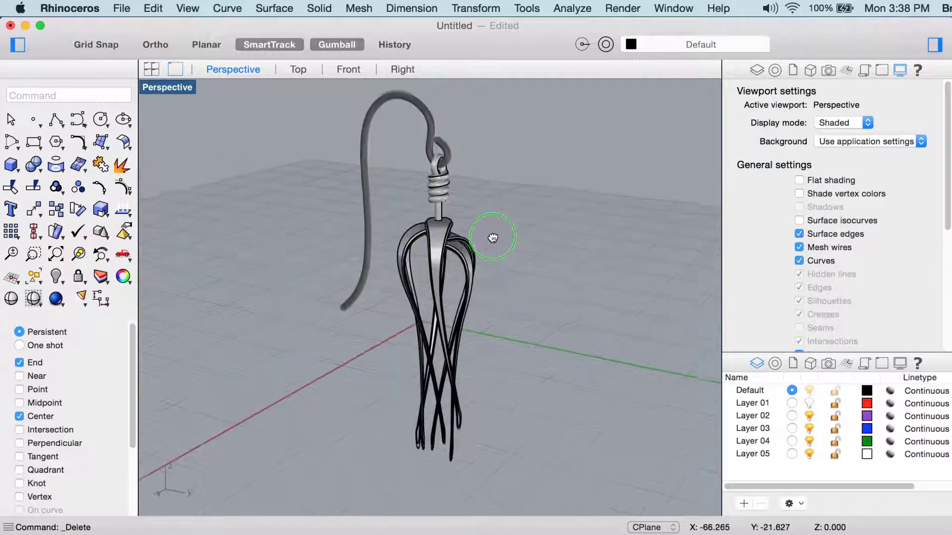